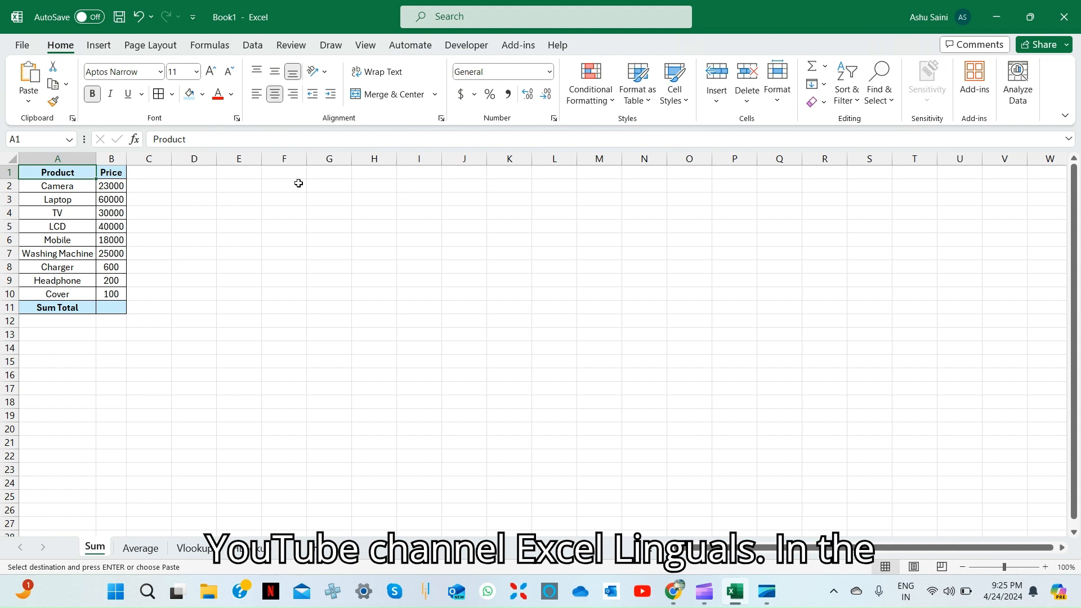
Review the product and price table on the Sum sheet
key(Down)
key(Up)
key(ctrl+shift+Down)
key(ctrl+shift+Right)
key(Up)
key(Down)
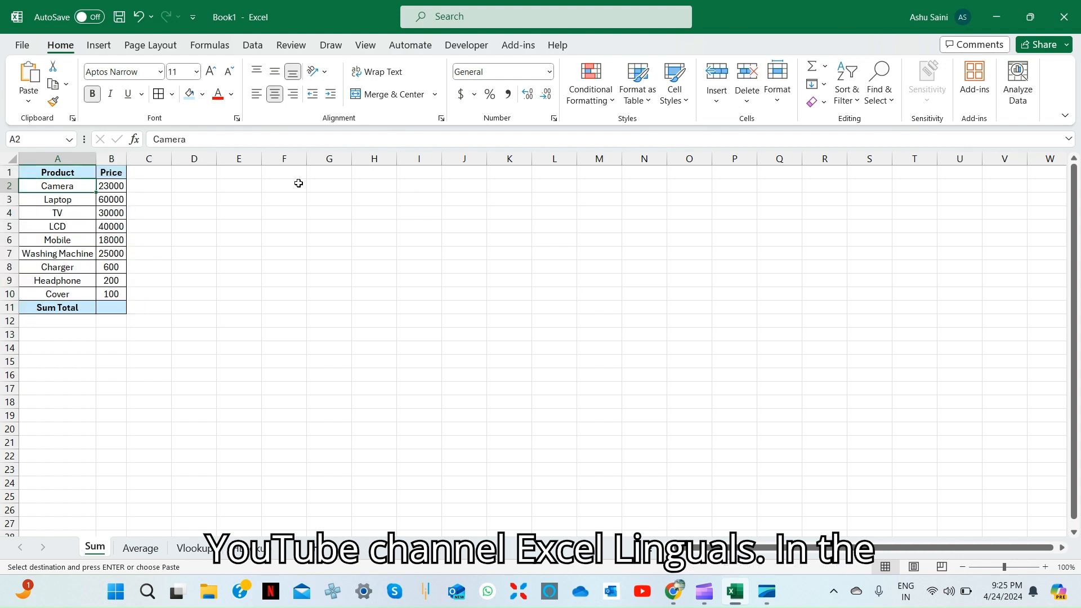
key(Up)
key(Right)
key(ctrl+shift+Down)
key(Down)
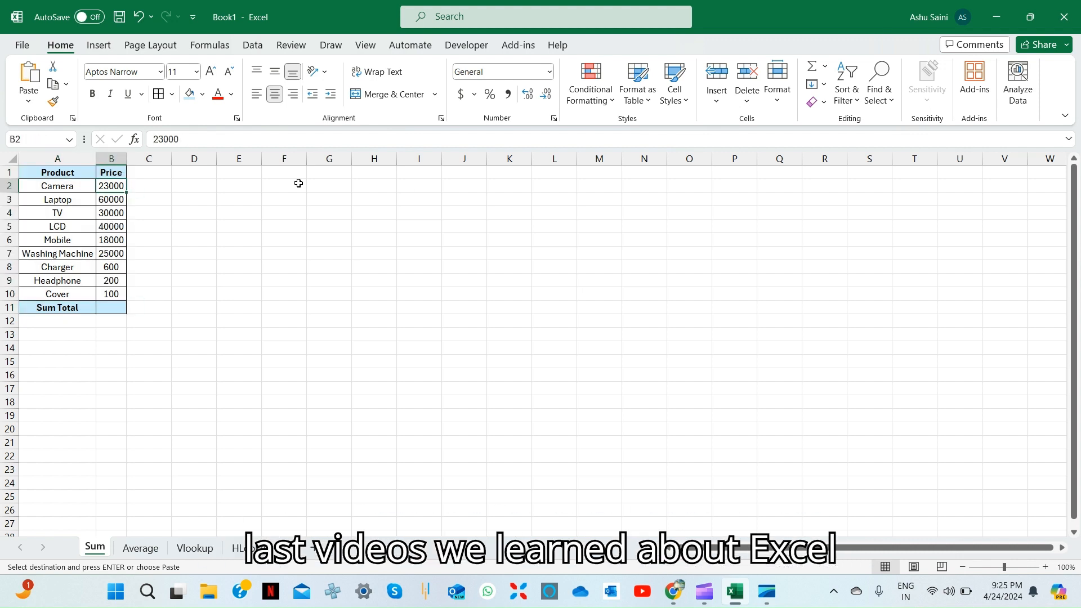
Browse the Average, Vlookup and HLookup sheets, then return to the Sum sheet
key(ctrl+Page_Down)
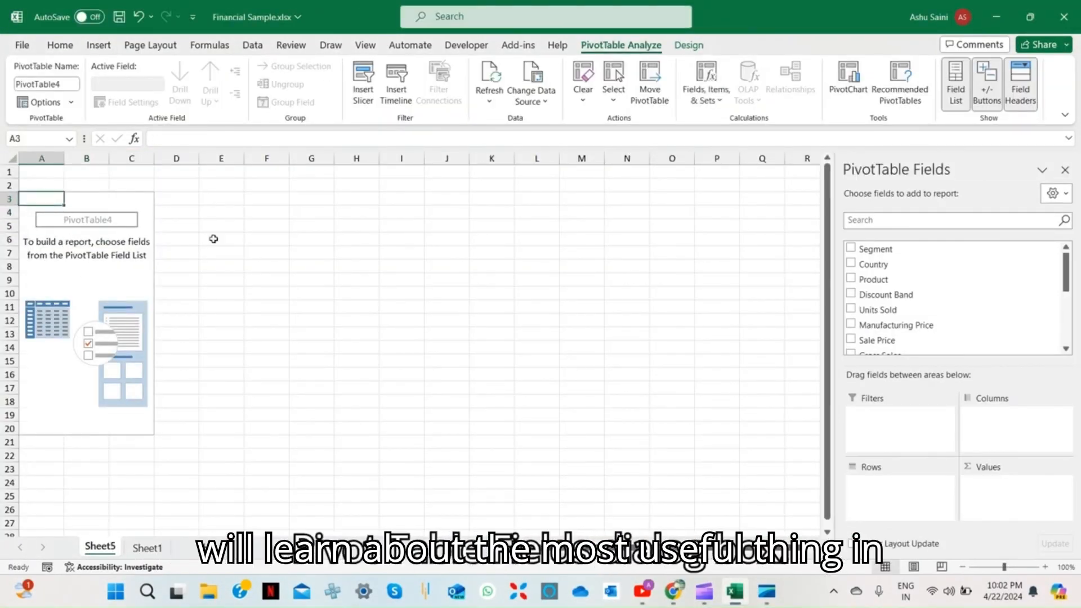
scroll(886, 284, down, 1)
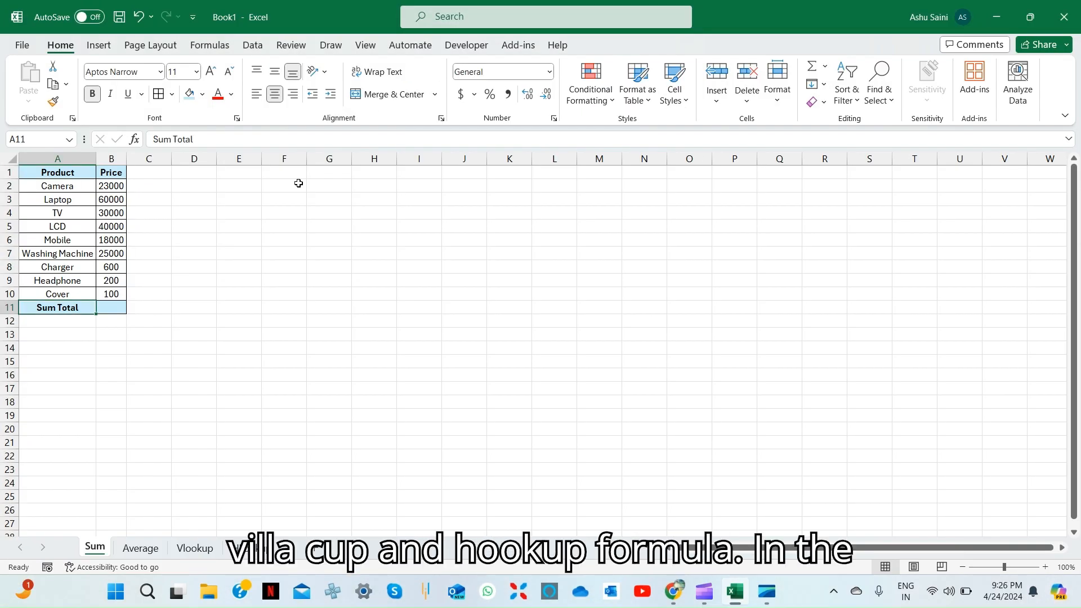
key(ctrl+Page_Down)
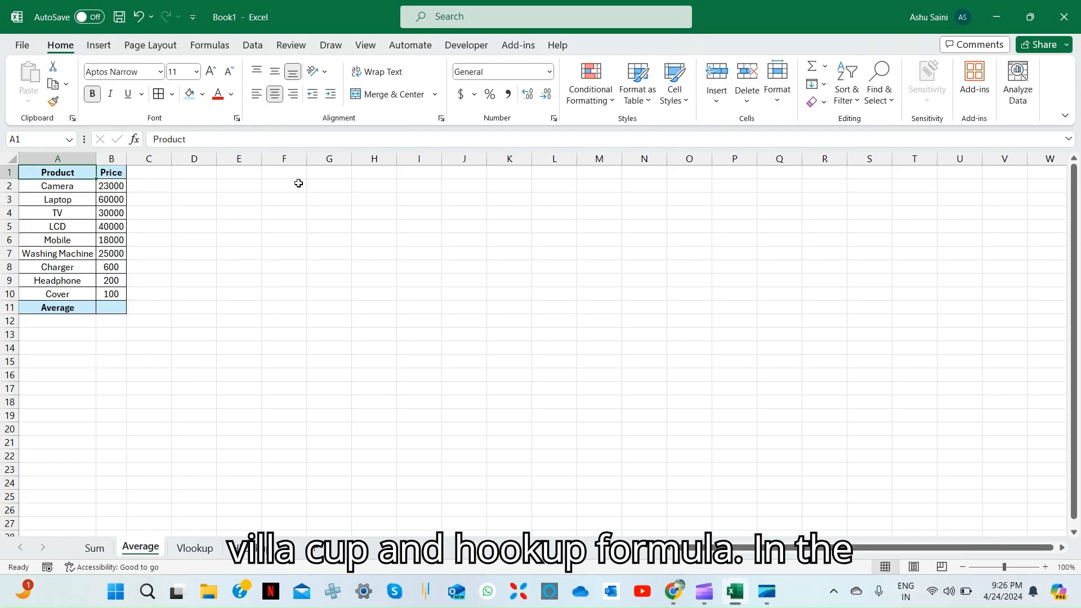
key(ctrl+Page_Down)
key(ctrl+Page_Down)
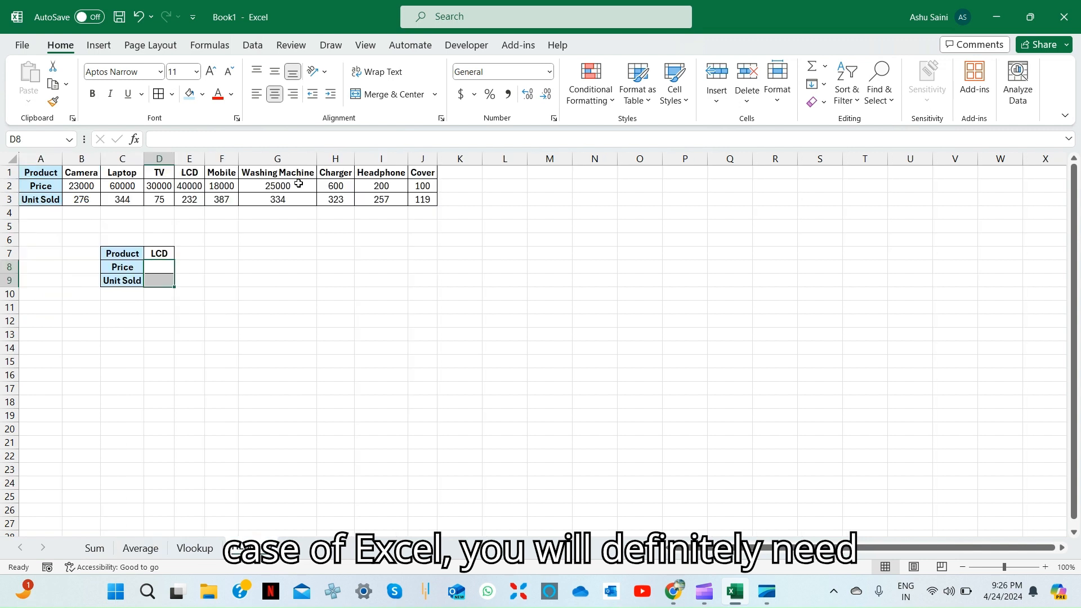
key(ctrl+Page_Up)
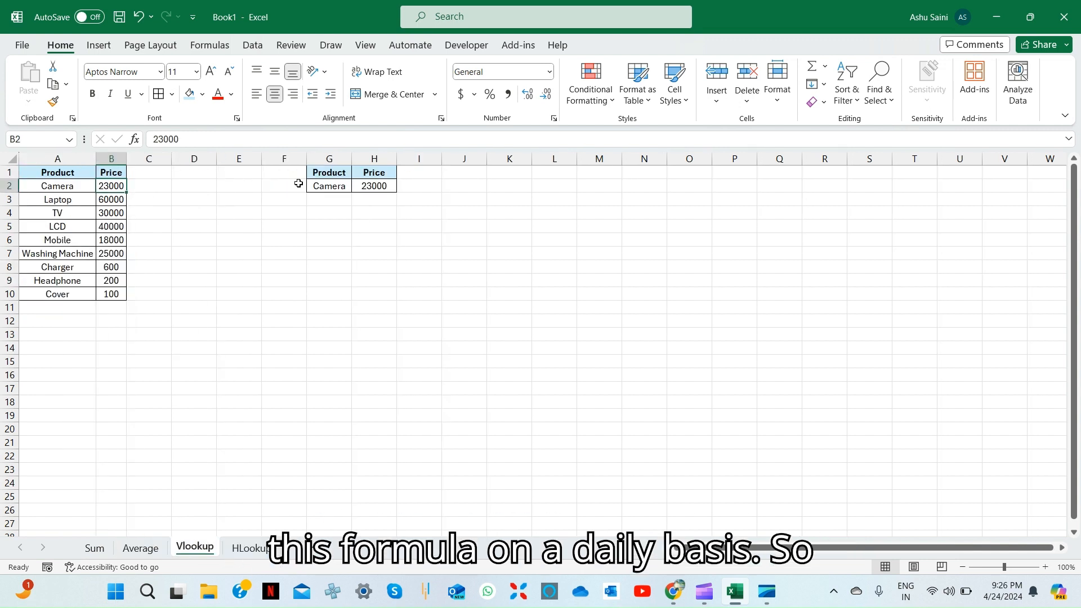
key(ctrl+Page_Up)
key(ctrl+Page_Up)
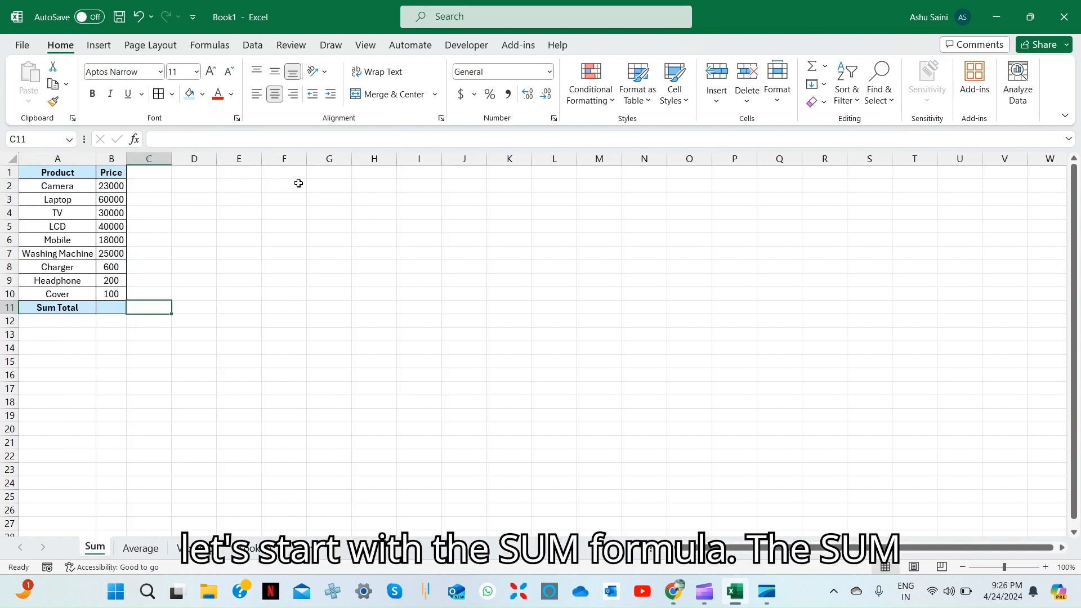
Enter =SUM(B2:B10) in the Sum Total cell B11, giving 196900
key(Left)
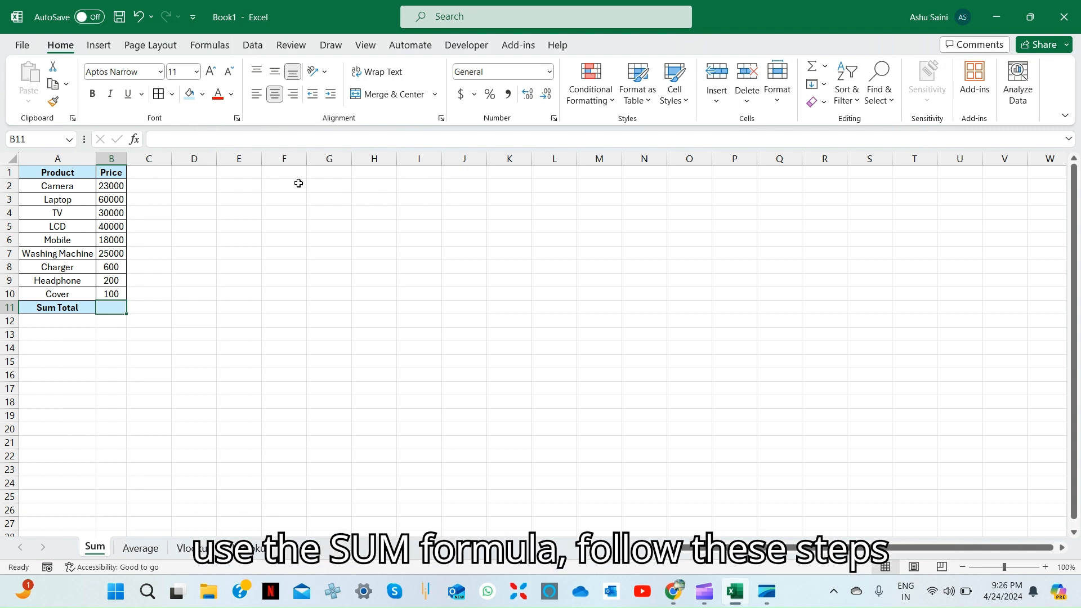
text(=)
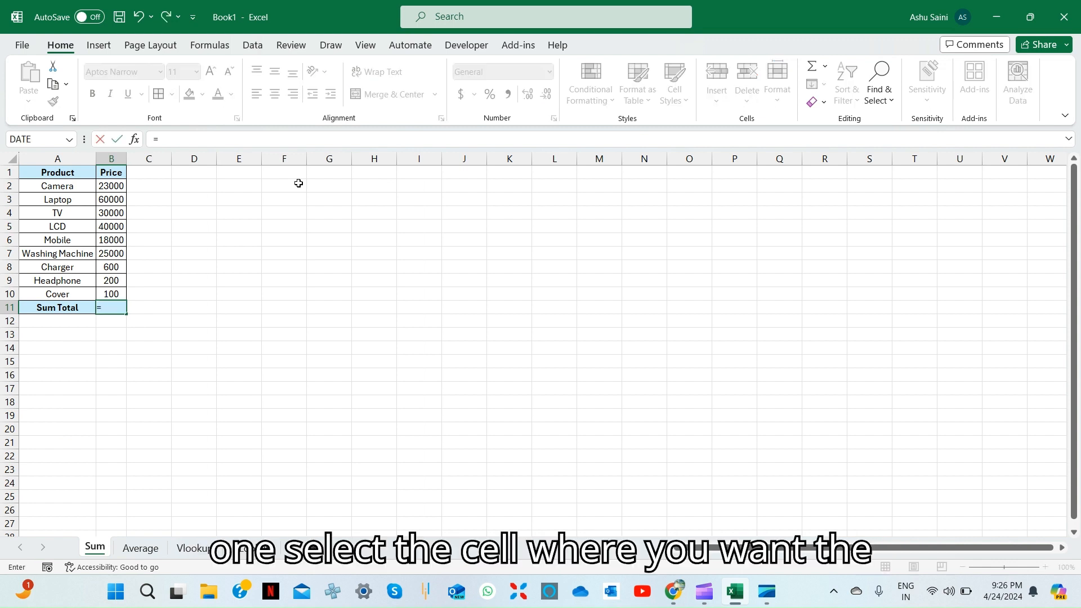
text(sum)
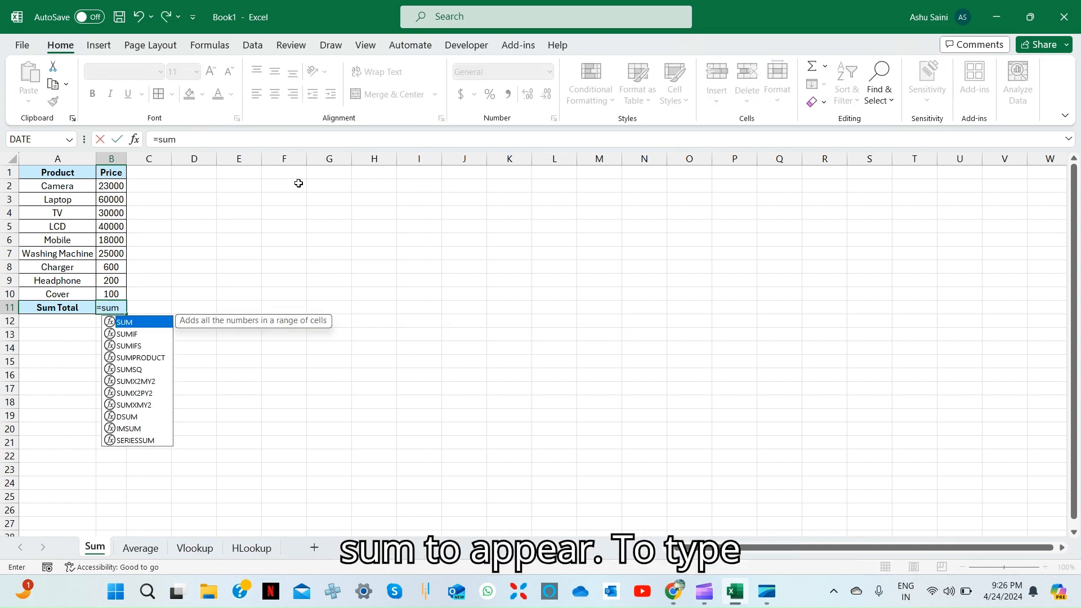
text(()
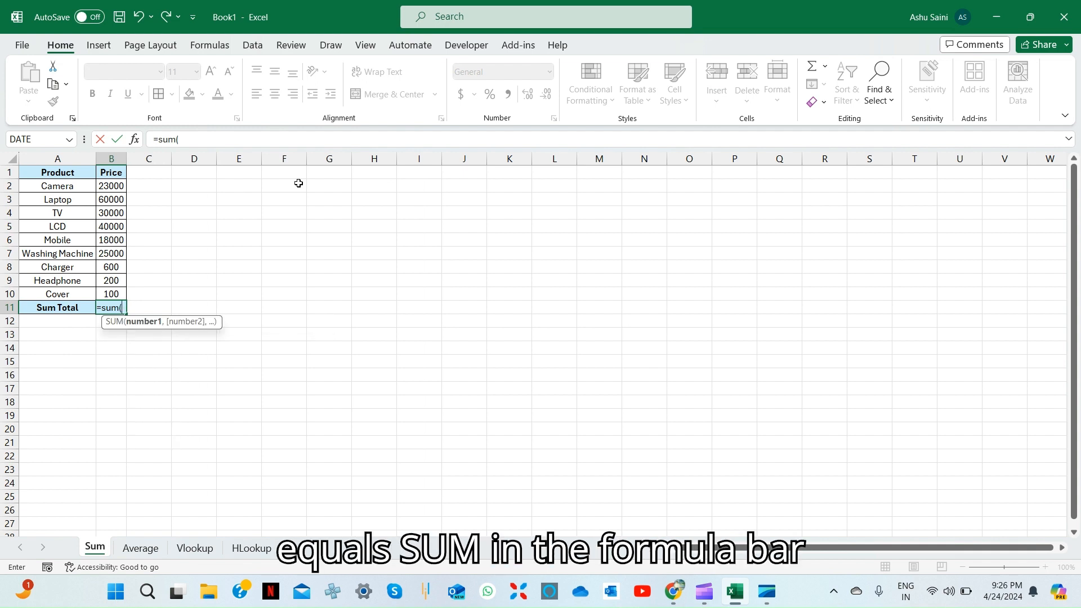
key(Up)
key(ctrl+Up)
key(Down)
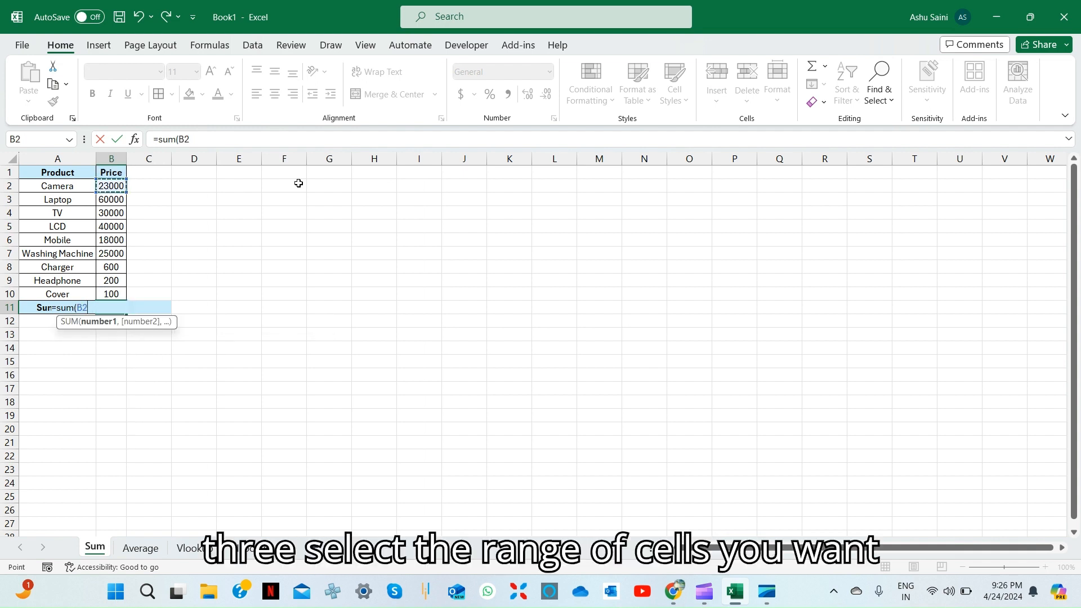
key(ctrl+shift+Down)
key(shift+Up)
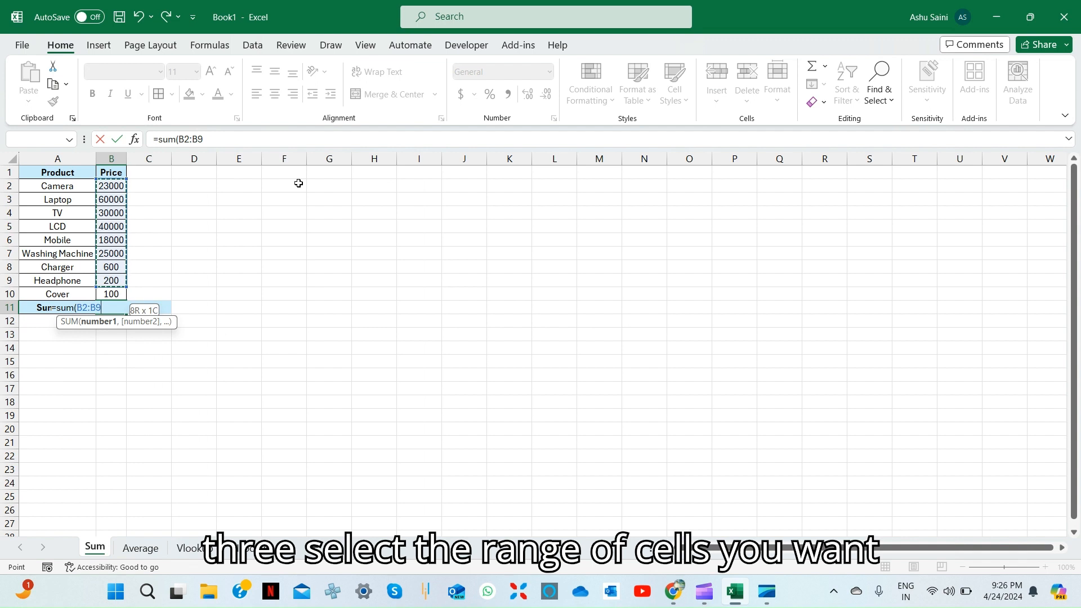
key(shift+Down)
key(Return)
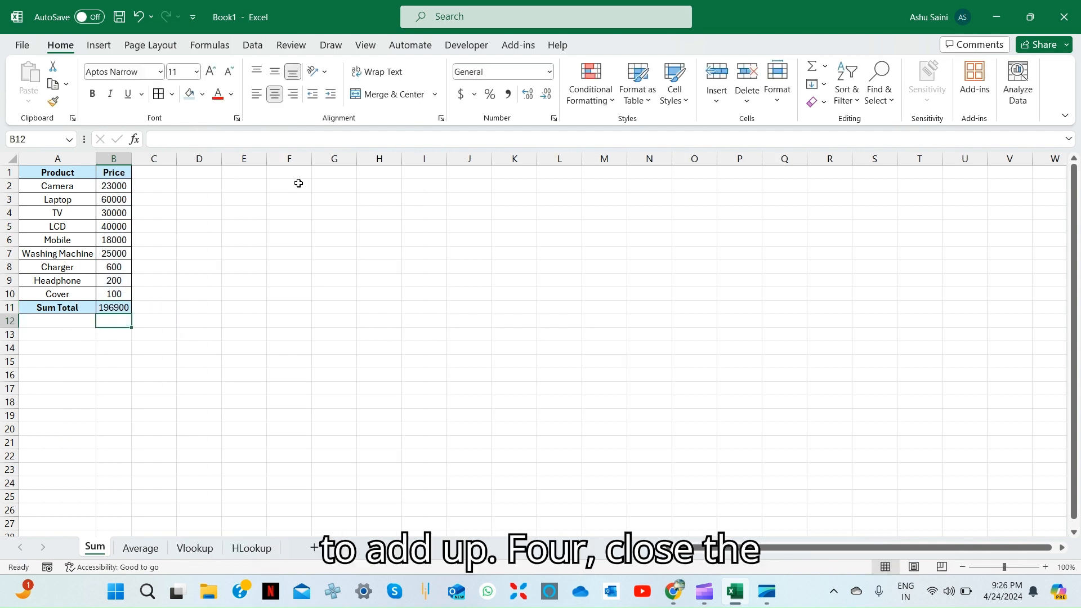
key(Up)
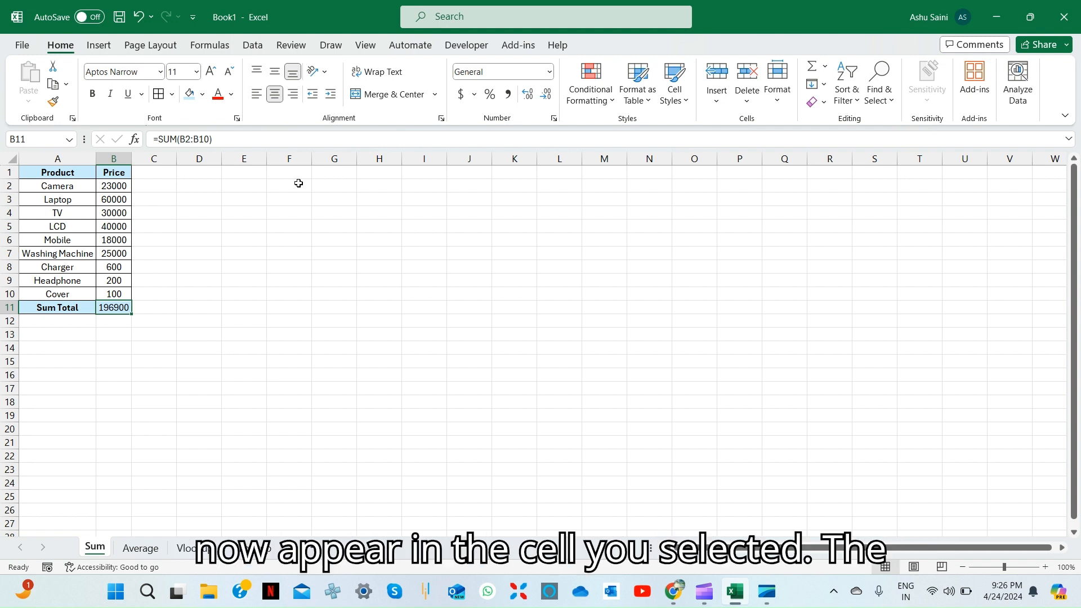
key(ctrl+Page_Down)
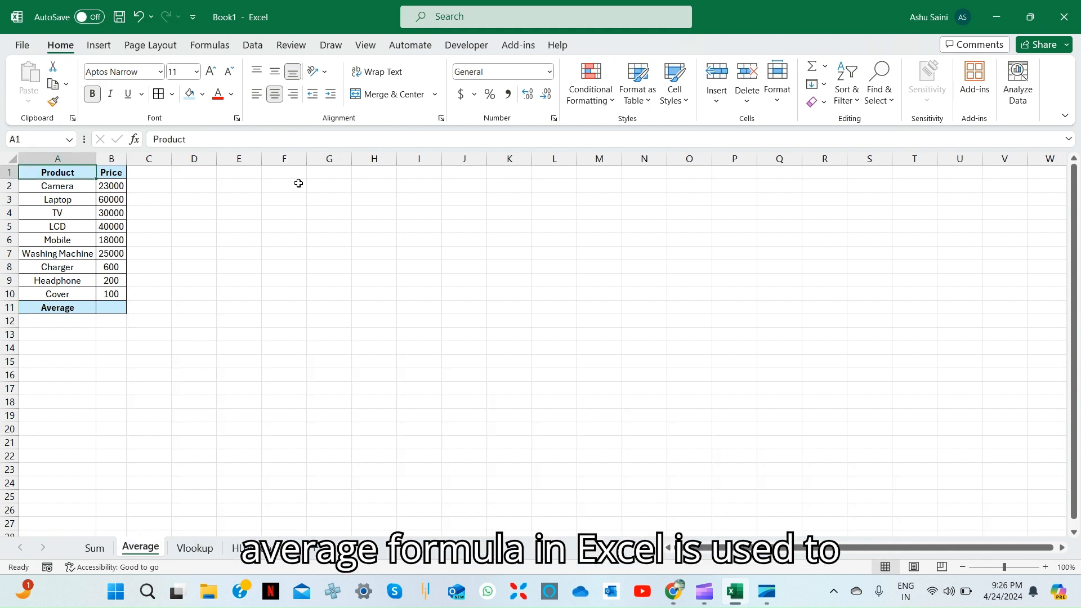
Enter =AVERAGE(B2:B10) in the Average cell B11, giving an average price of 21878
key(ctrl+Down)
key(Right)
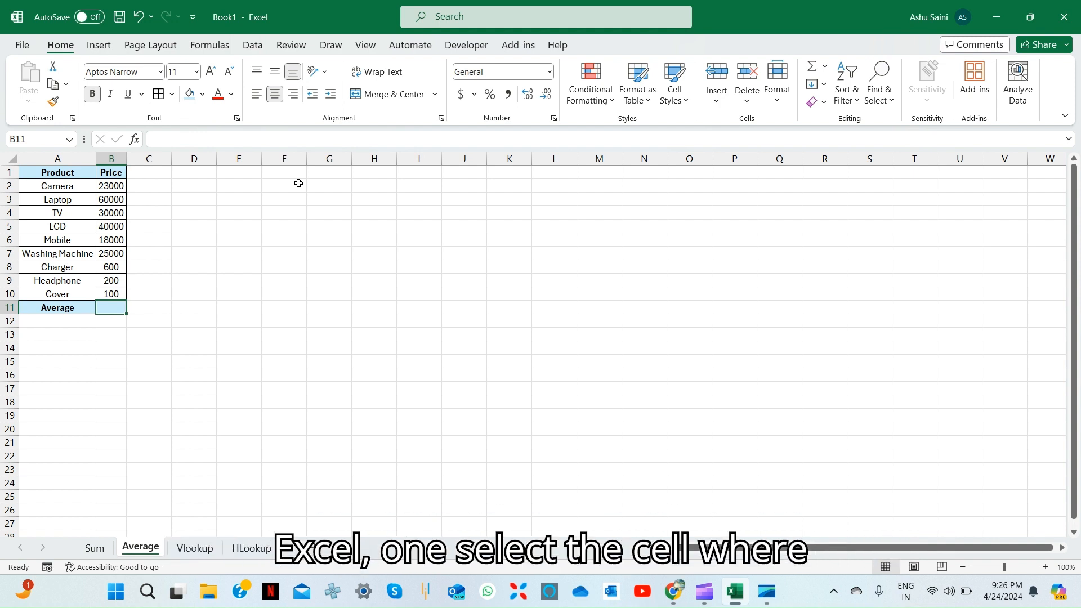
key(Up)
key(Down)
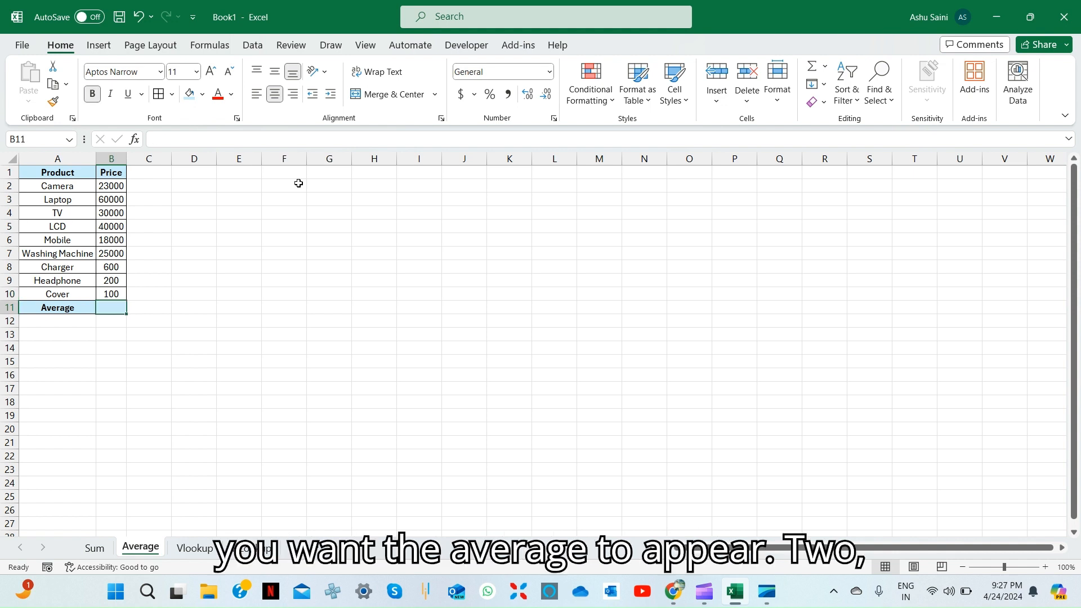
text(=)
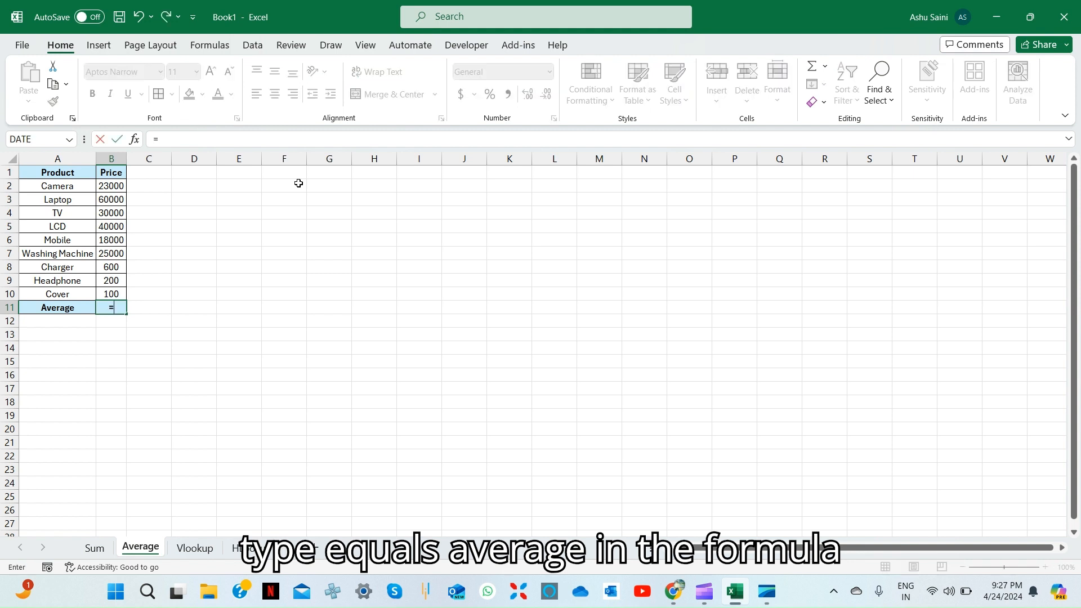
text(ave)
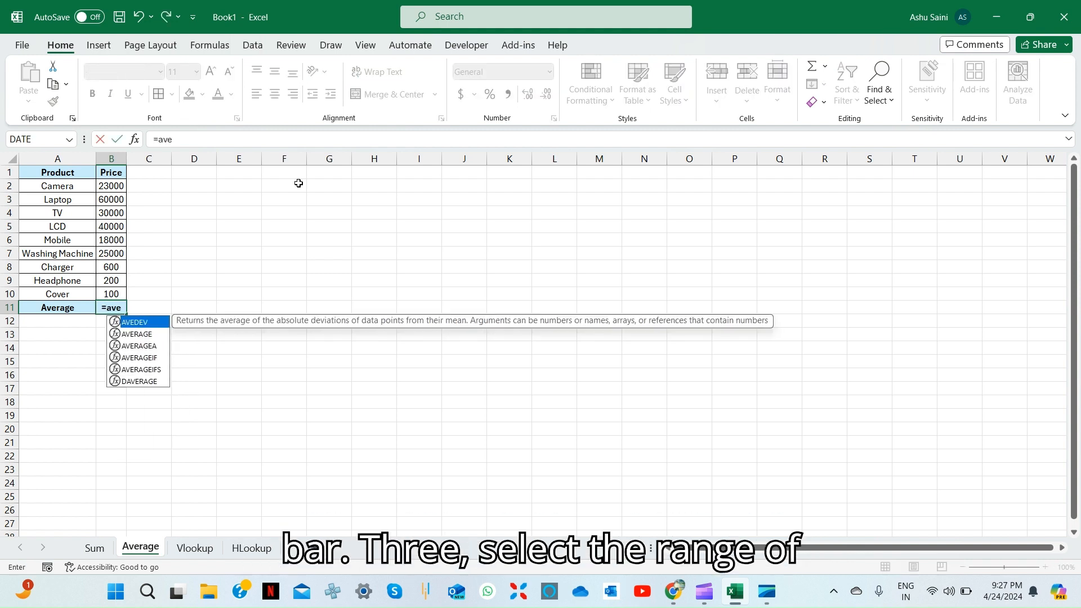
key(Down)
key(Tab)
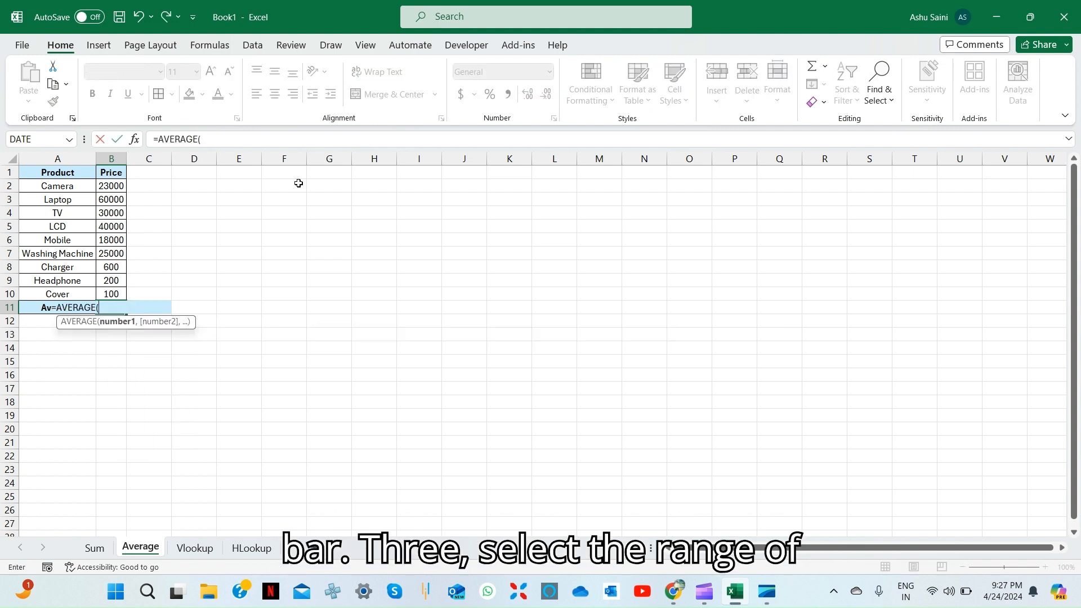
key(Up)
key(ctrl+Up)
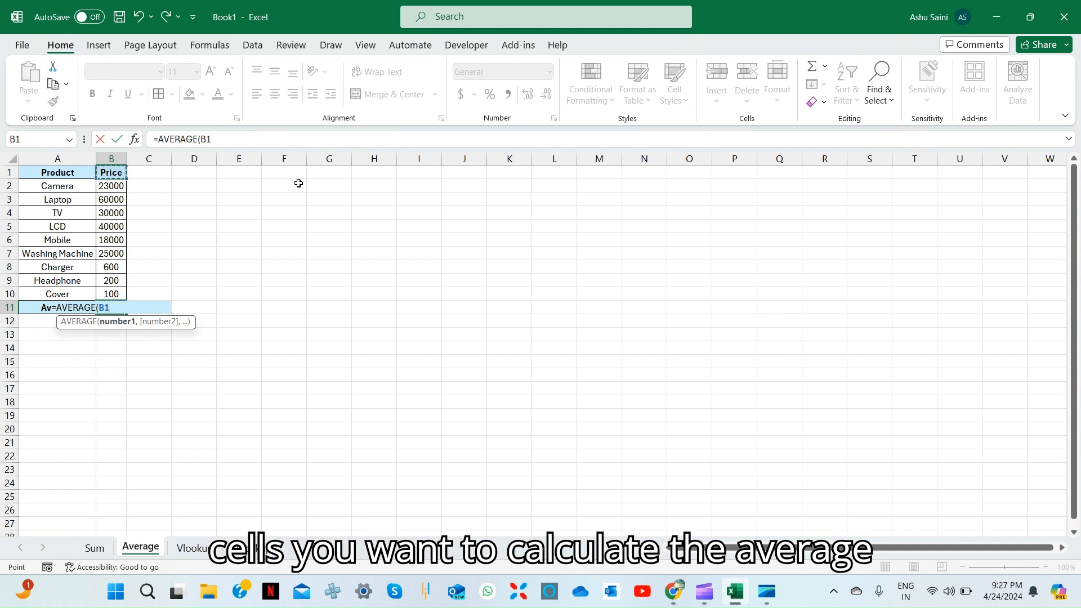
key(Down)
key(ctrl+shift+Down)
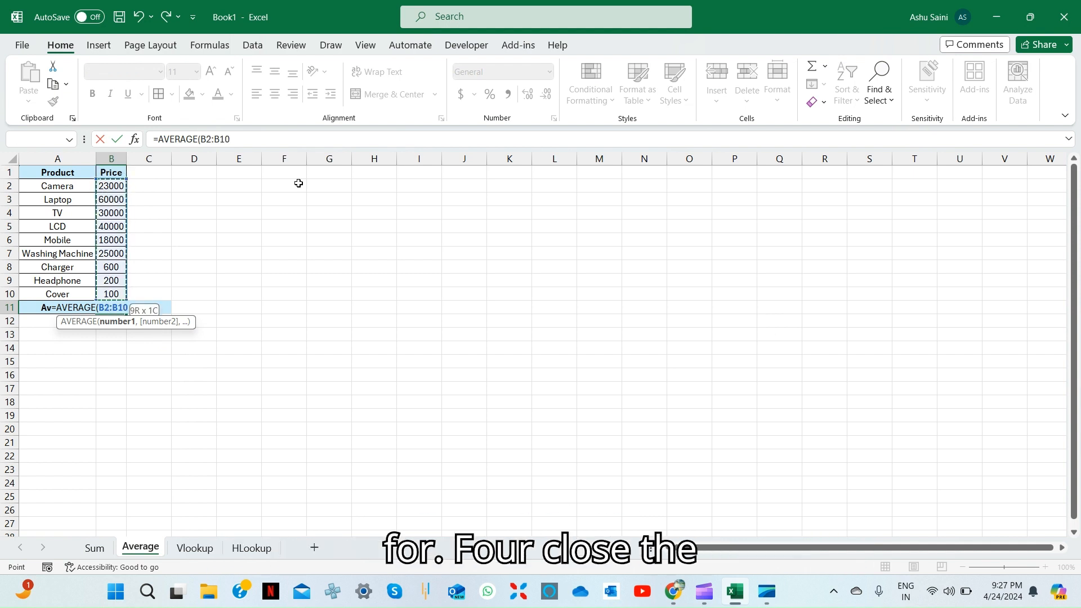
text())
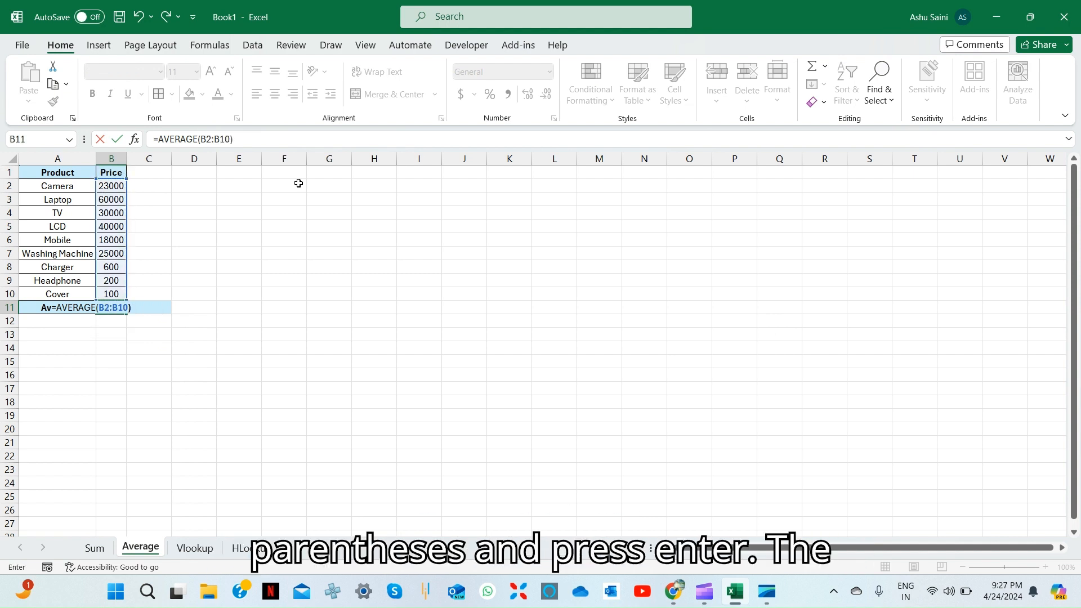
key(ctrl+Return)
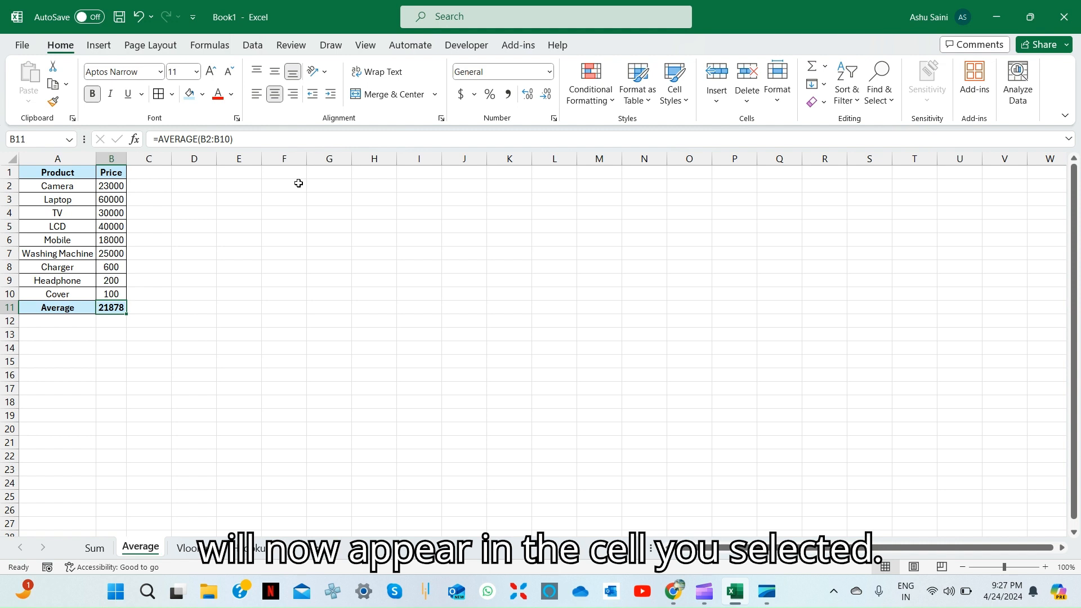
On the Vlookup sheet, inspect the price result cell H2 without changing it
key(ctrl+Page_Down)
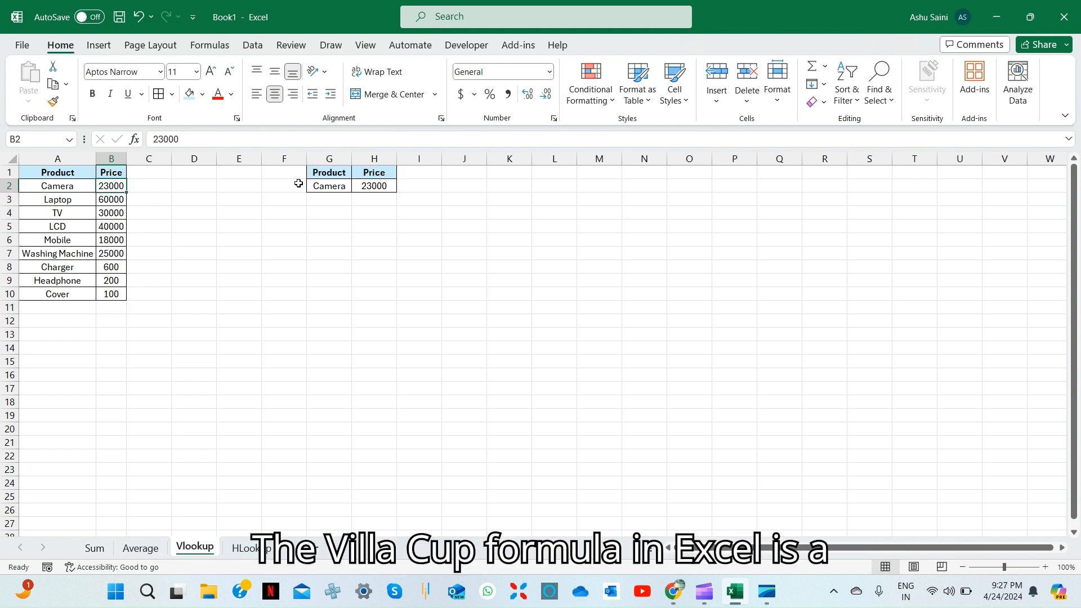
key(ctrl+Right)
key(Right)
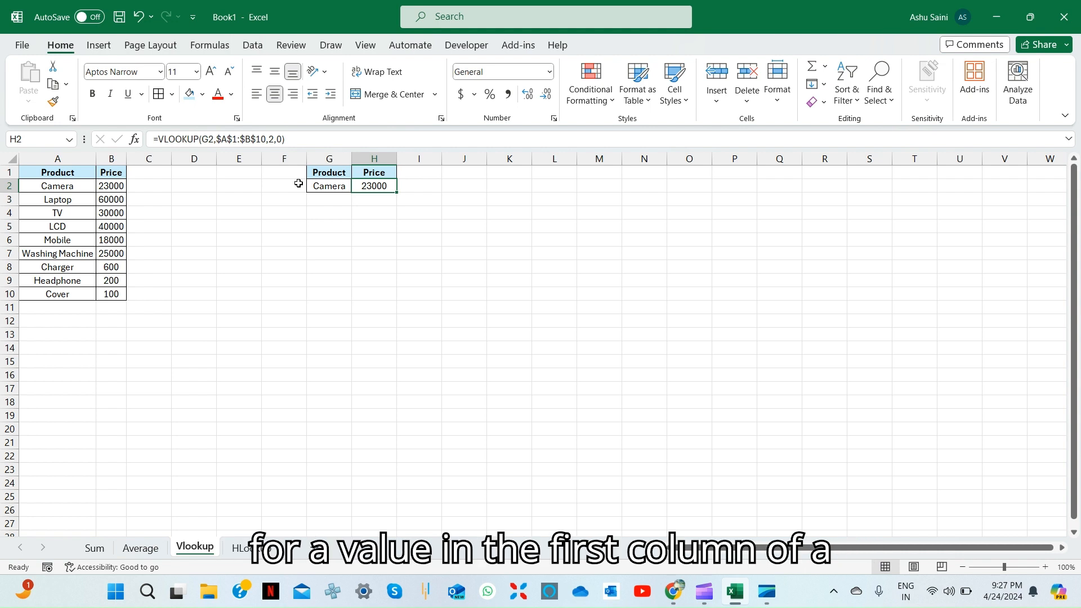
key(F2)
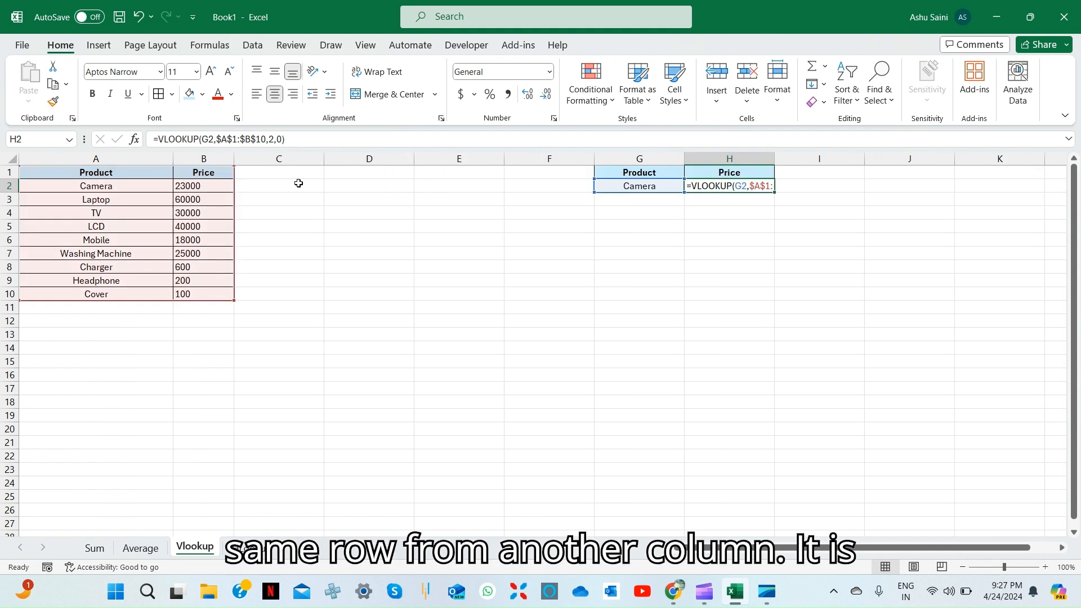
key(Escape)
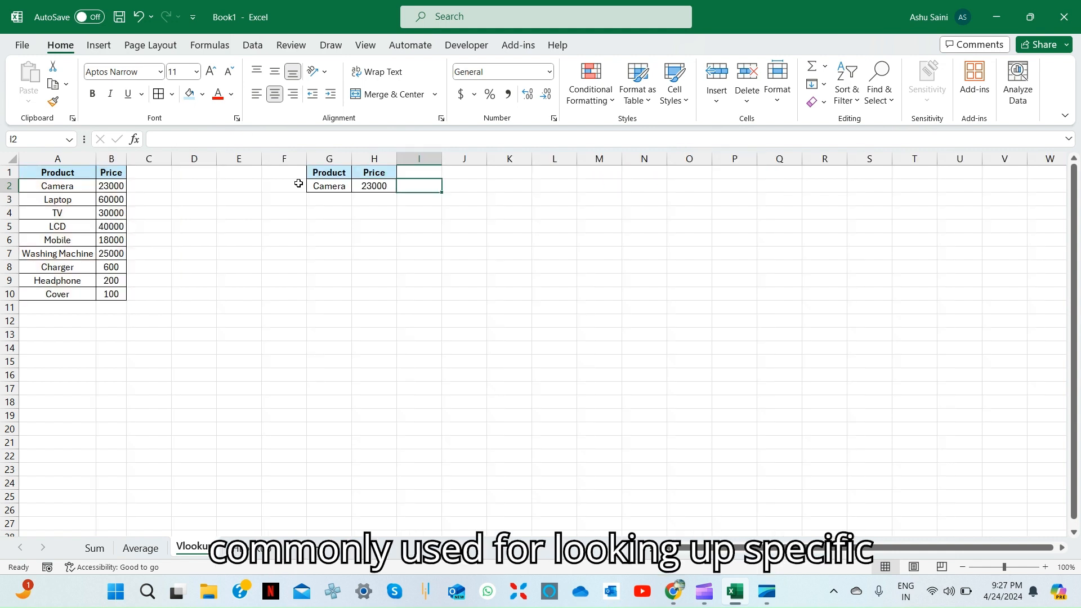
text(=)
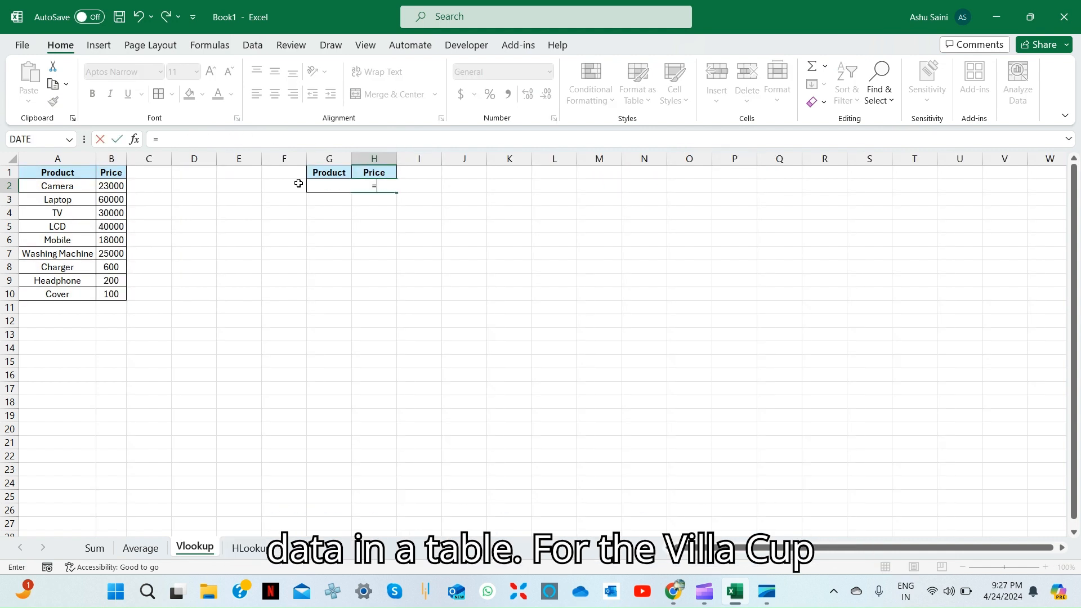
key(Left)
key(Escape)
Copy TV from the product table into the lookup product cell G2
key(Left)
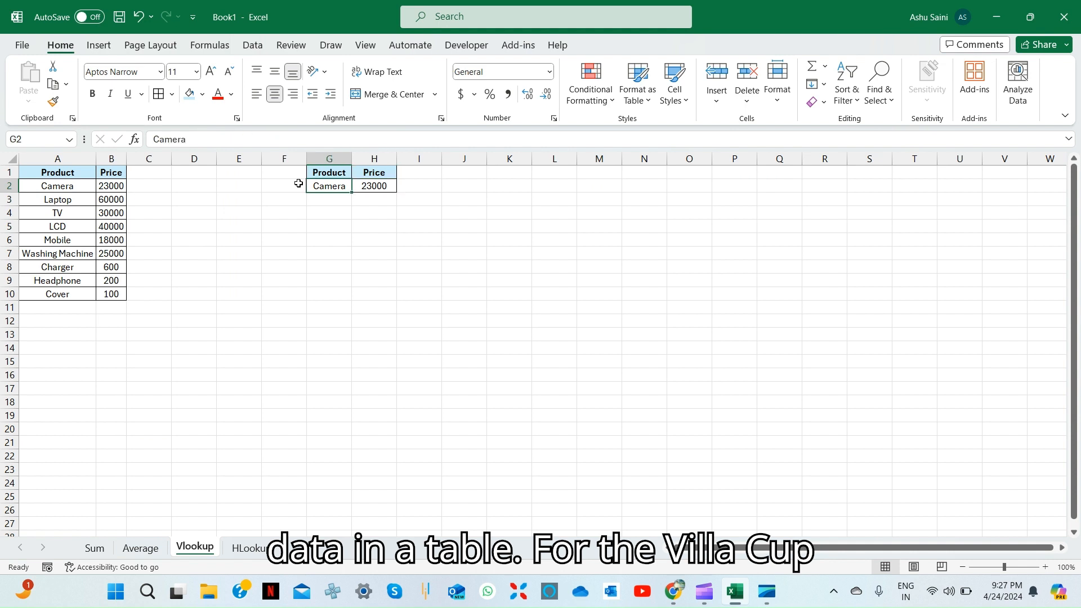
key(ctrl+Left)
key(Down)
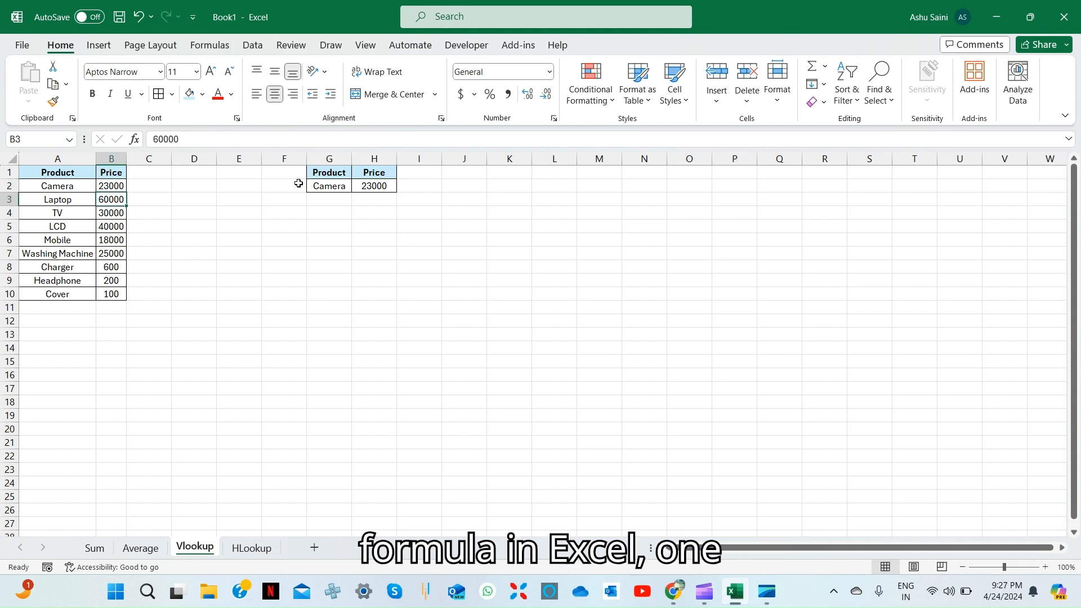
key(Left)
key(Down)
key(ctrl+c)
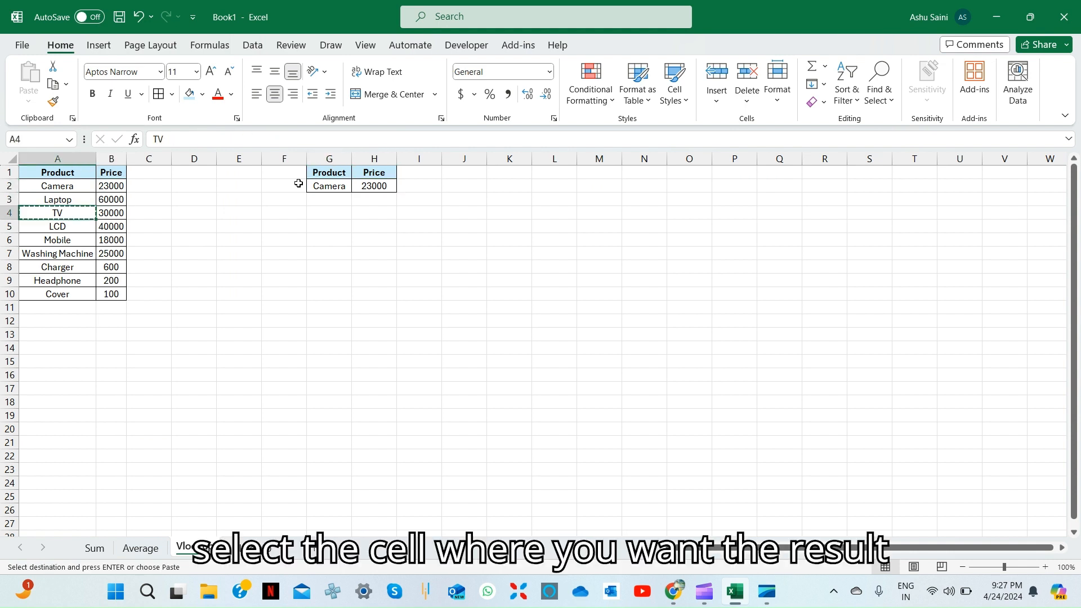
key(Right)
key(Up)
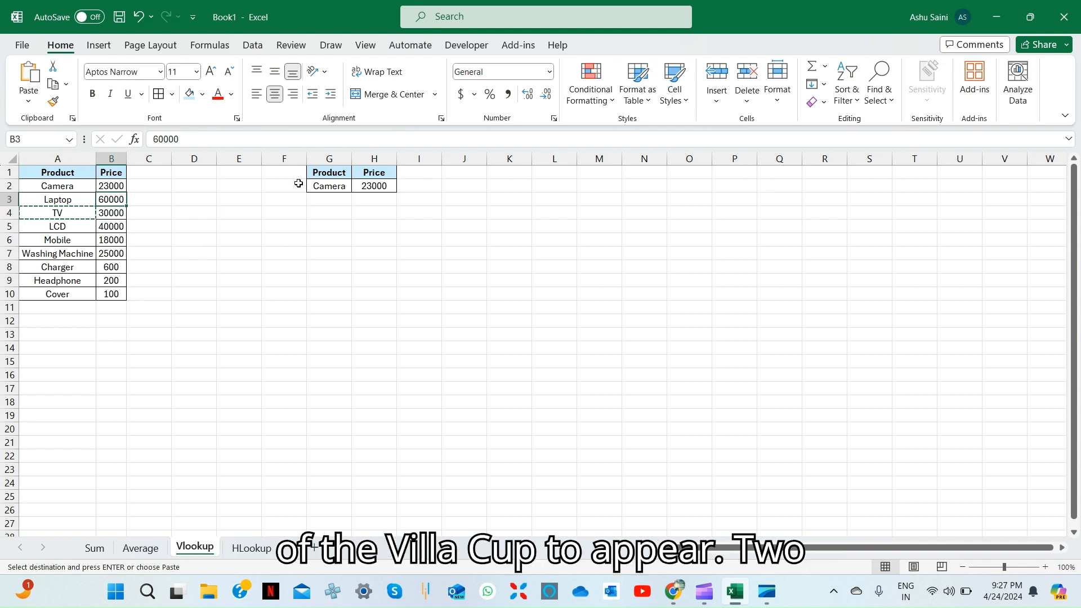
key(ctrl+Right)
key(Up)
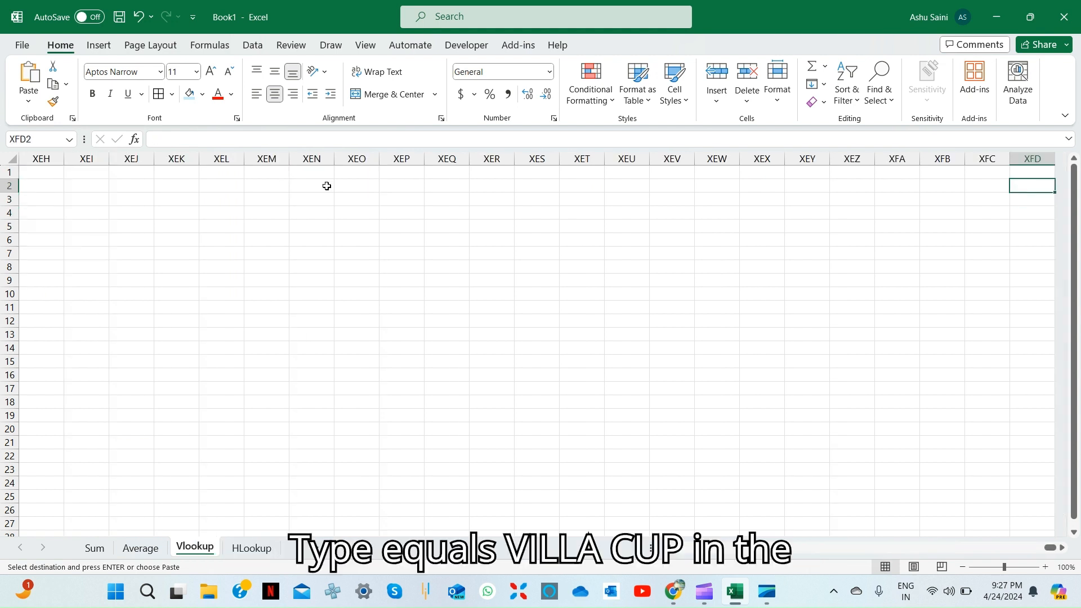
key(ctrl+Left)
key(Up)
key(Left)
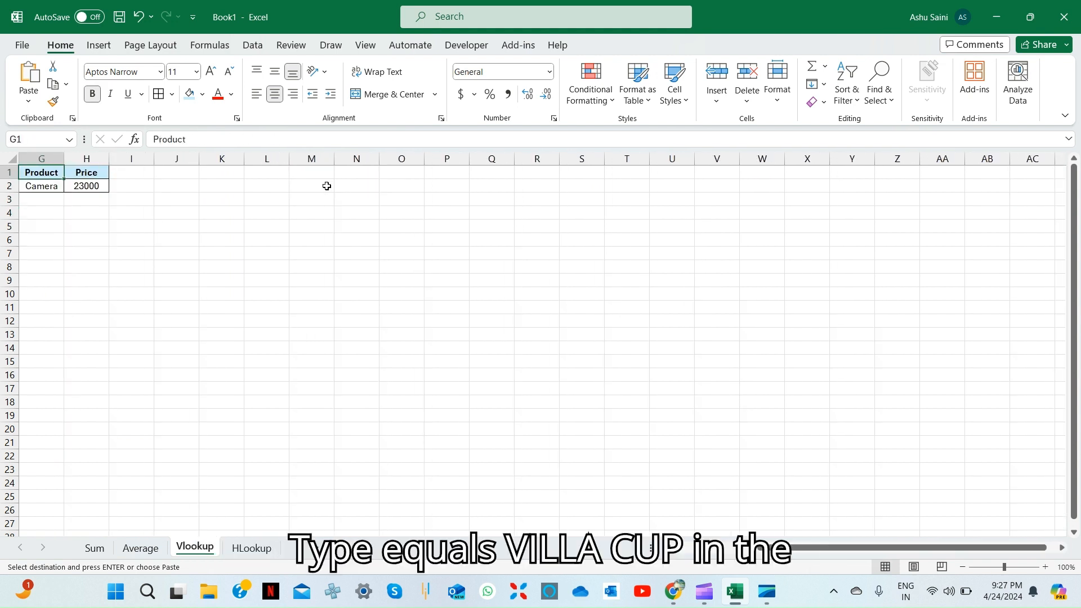
key(Down)
key(ctrl+v)
key(Right)
key(Right)
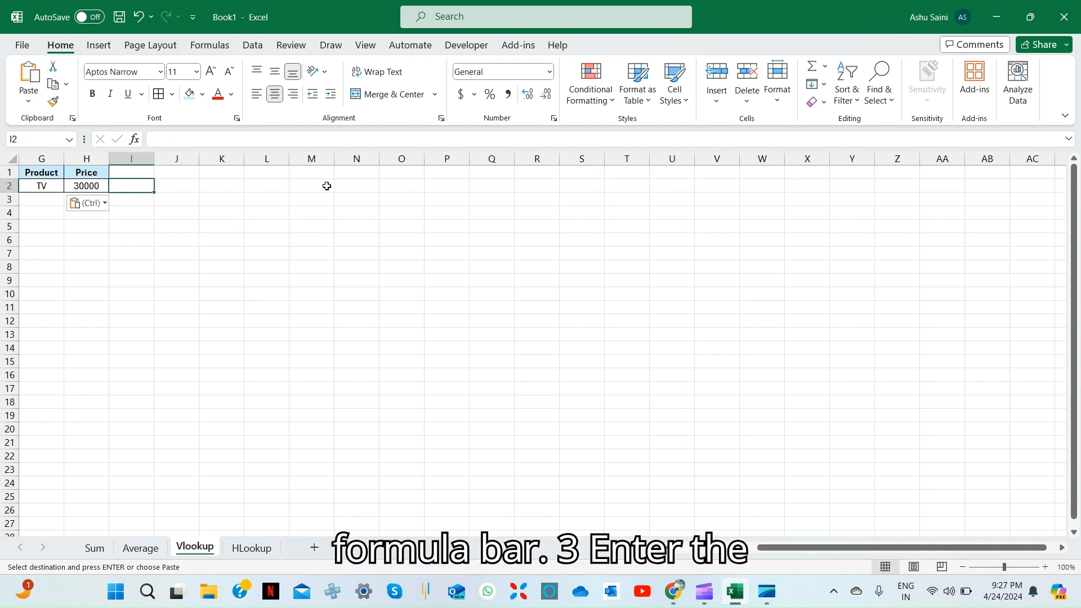
key(Left)
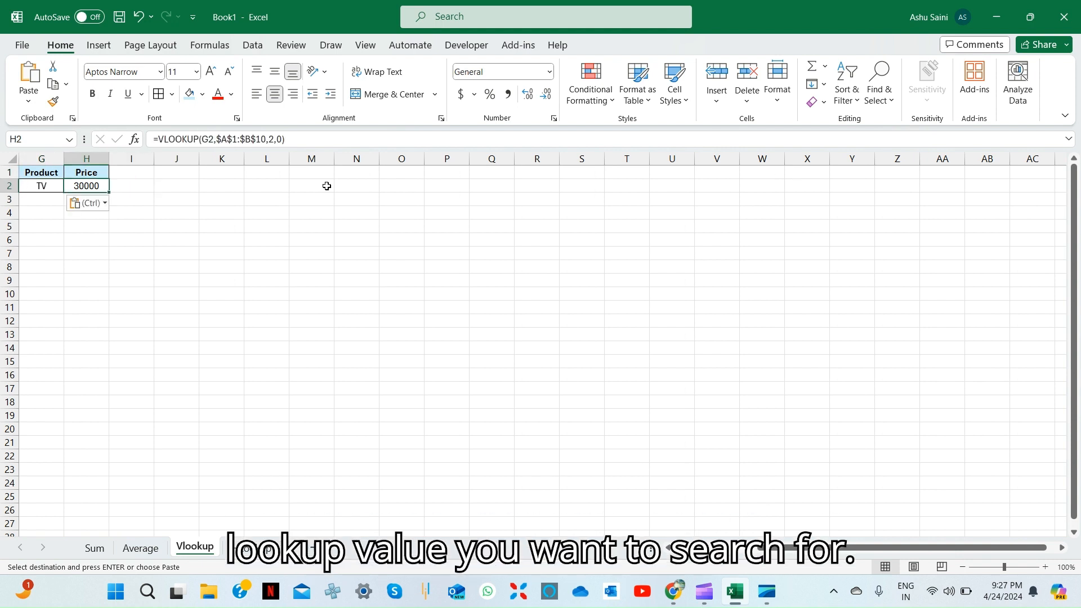
In H2, build a VLOOKUP on G2 over A1:B10 returning column 2
text(=VLOOKUP(G2,)
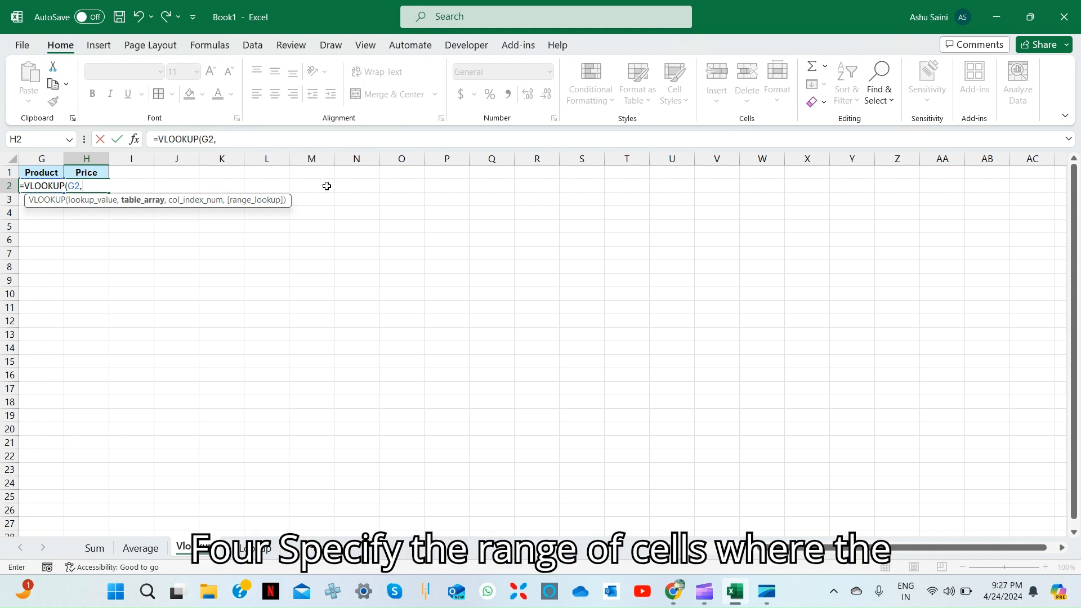
key(ctrl+Left)
key(ctrl+Left)
key(ctrl+Left)
key(Up)
key(ctrl+shift+Down)
key(ctrl+shift+Right)
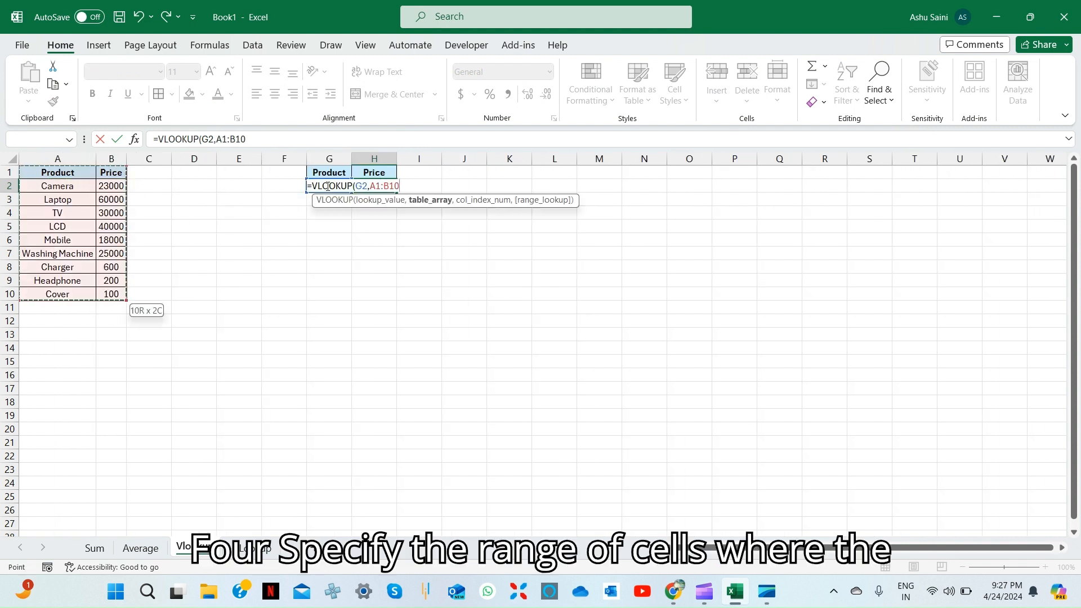
text(,)
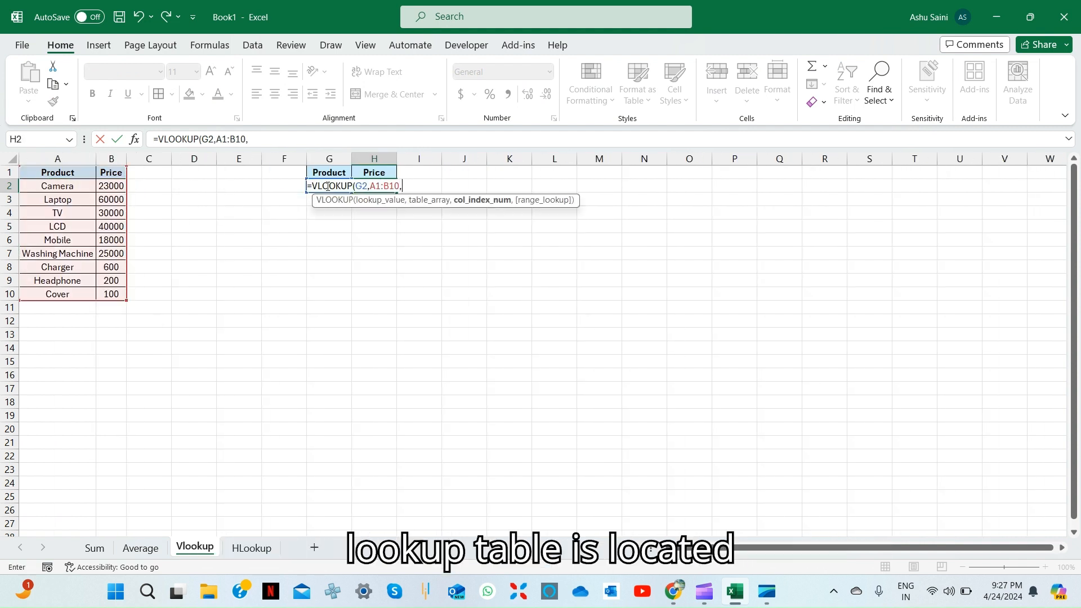
text(2)
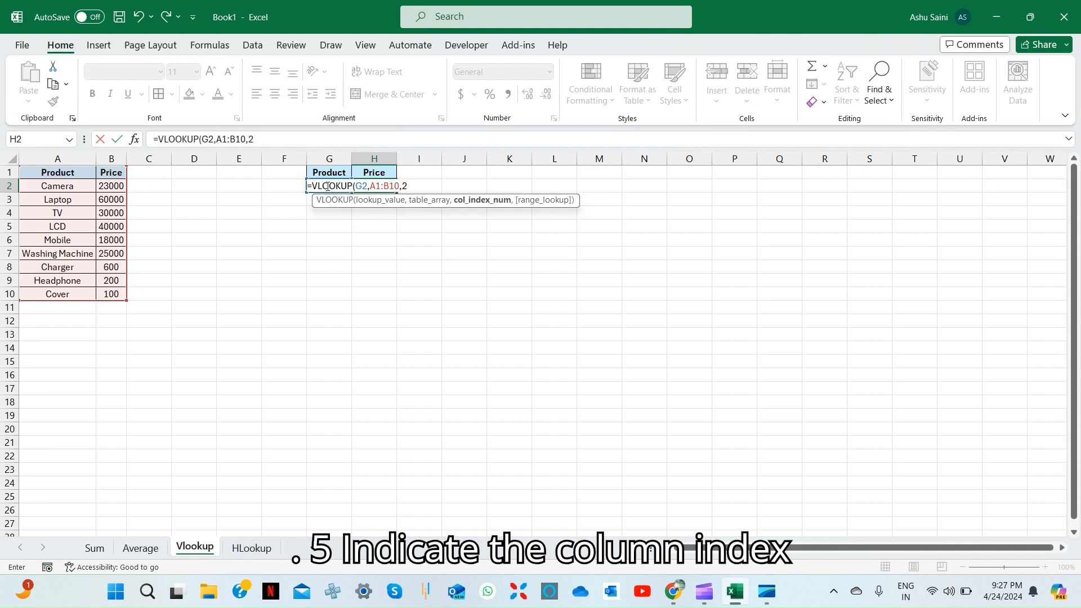
text(,)
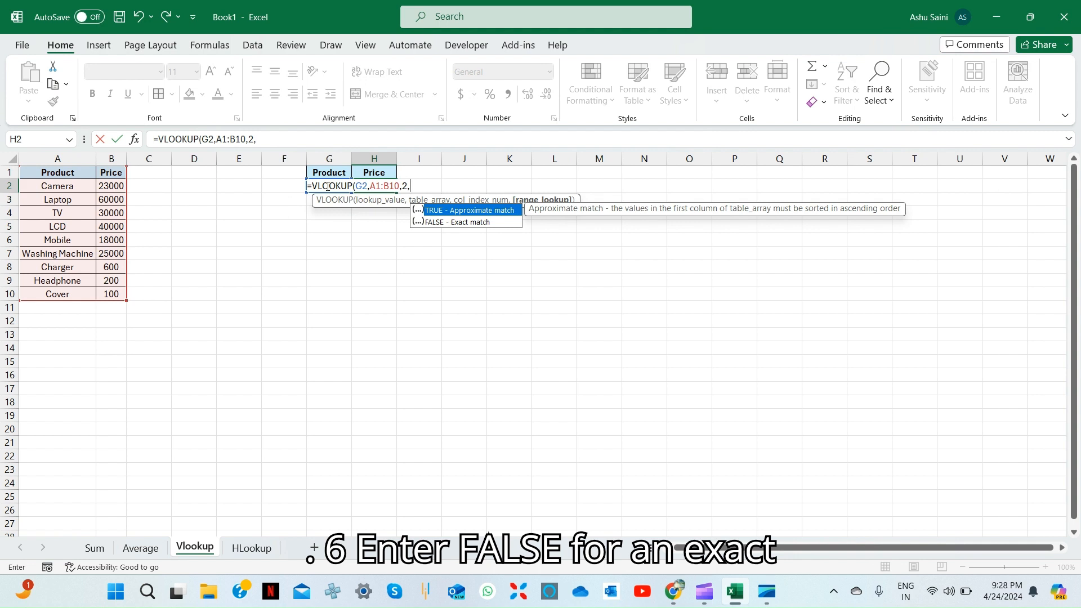
key(Down)
key(Return)
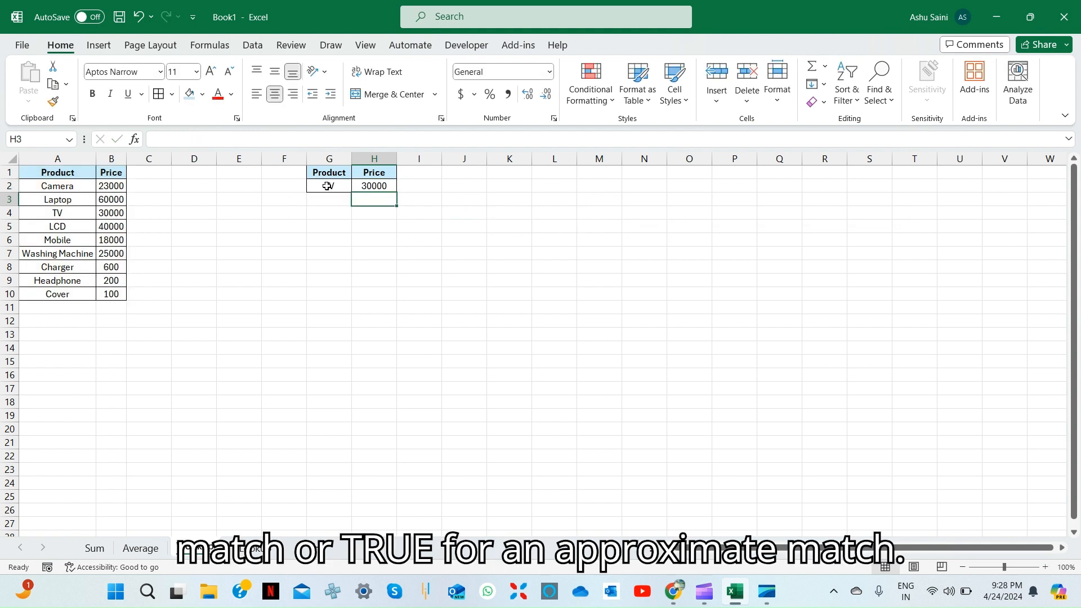
Fix H2 to =VLOOKUP(G2,A1:B10,2,0), returning TV's price of 30000
key(Up)
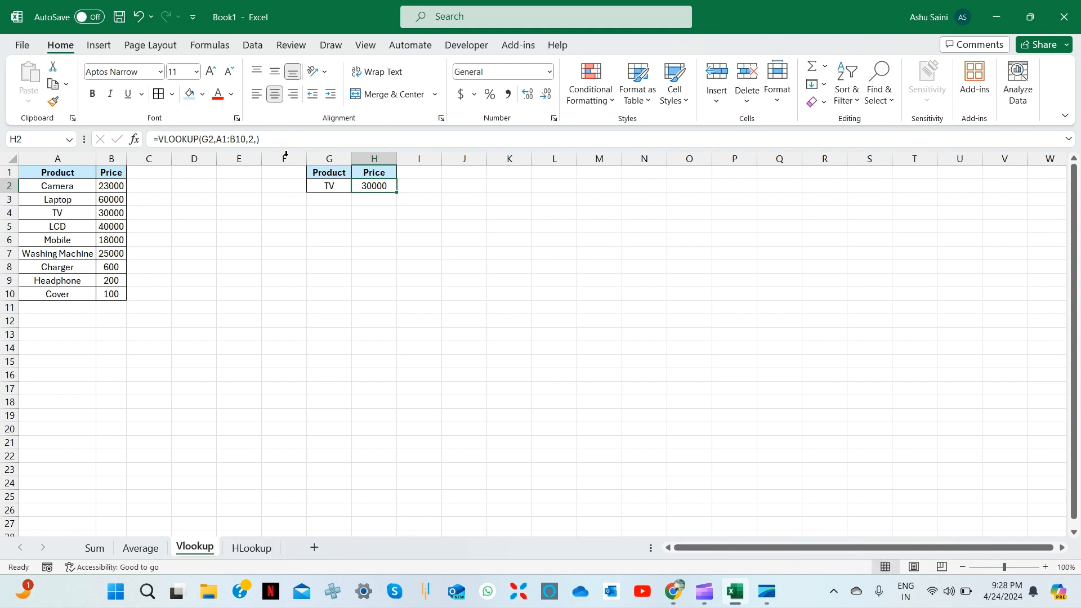
click(255, 139)
text(0)
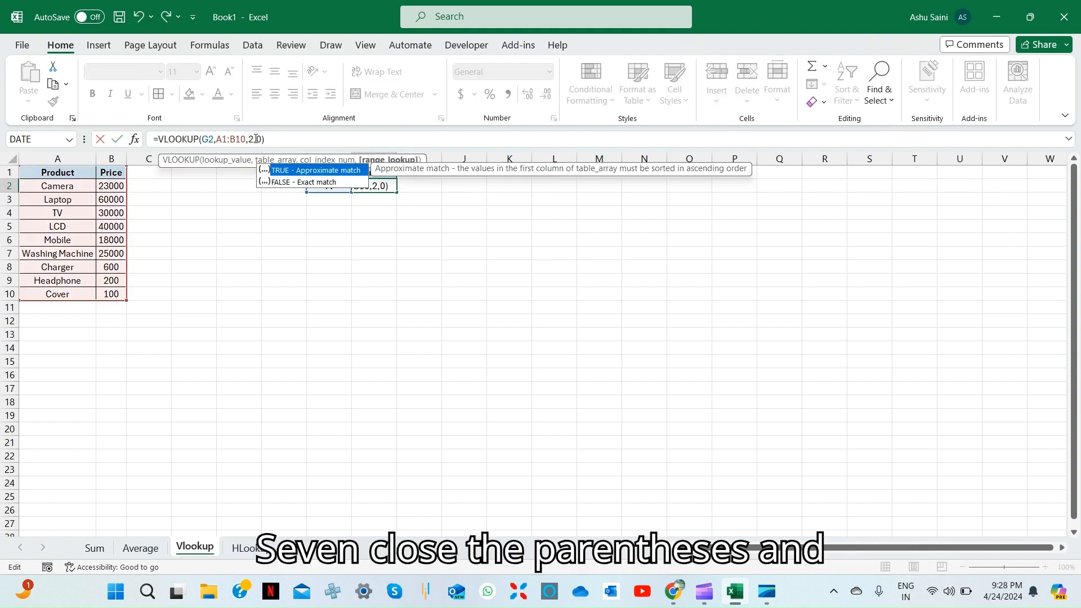
key(Return)
key(Up)
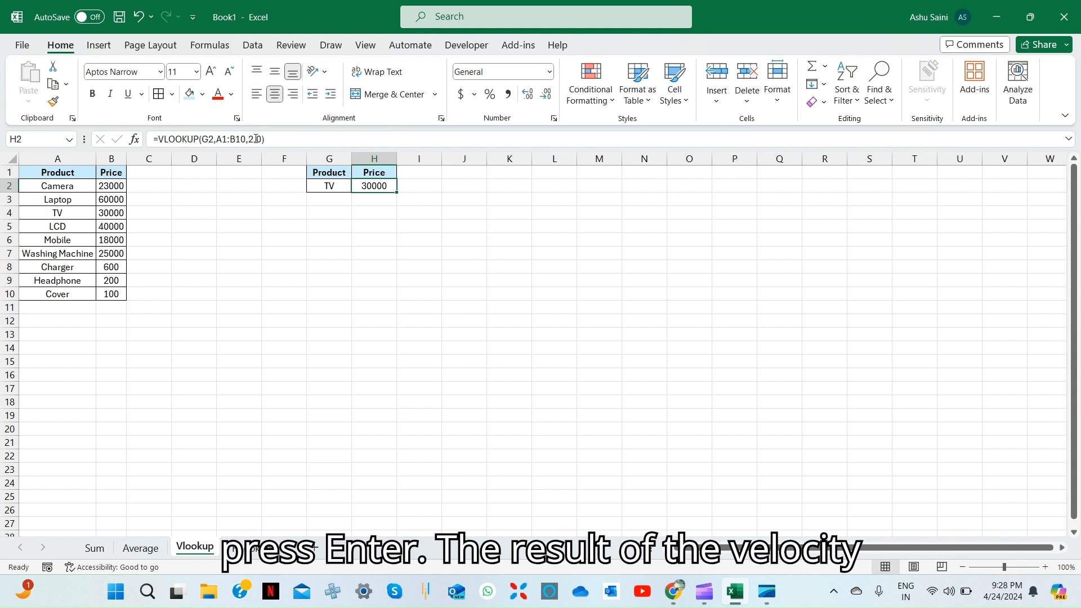
Paste Camera from A2 into G2, so the lookup returns 23000
key(Left)
key(ctrl+Left)
key(ctrl+Left)
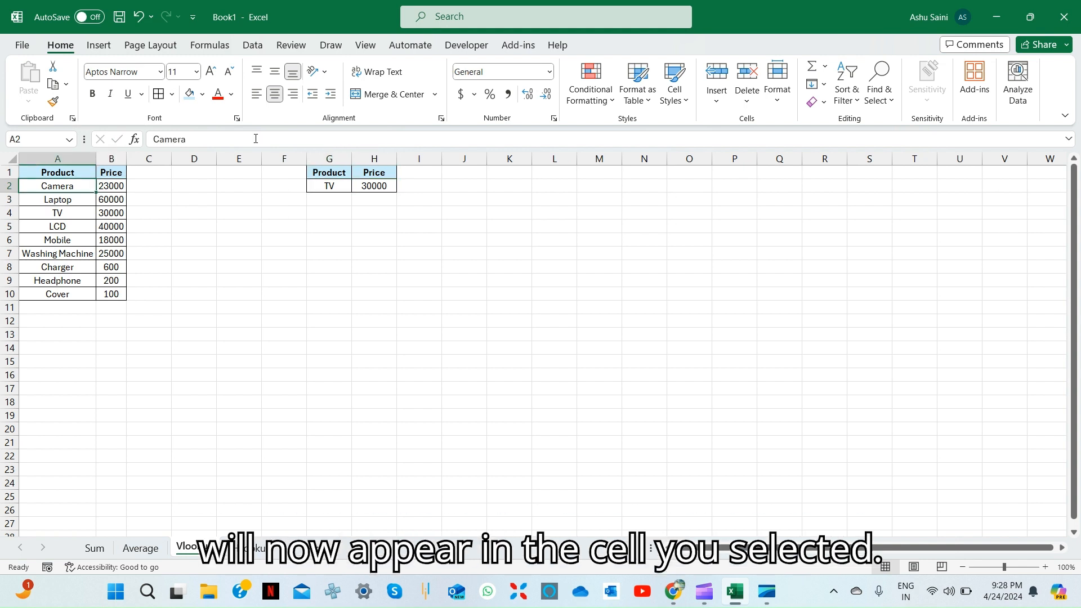
key(ctrl+c)
key(Right)
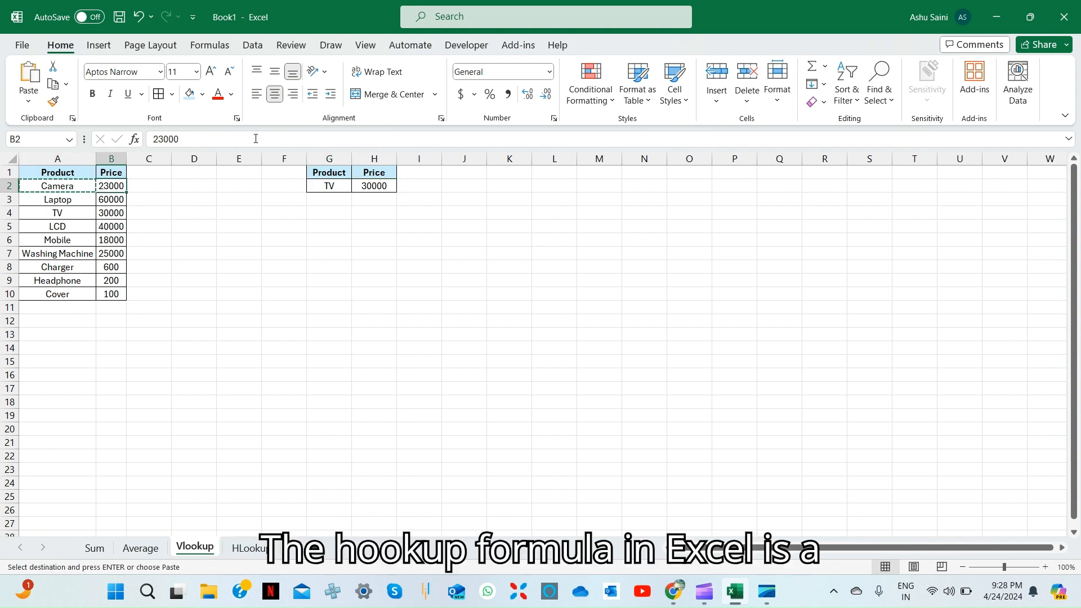
key(ctrl+Right)
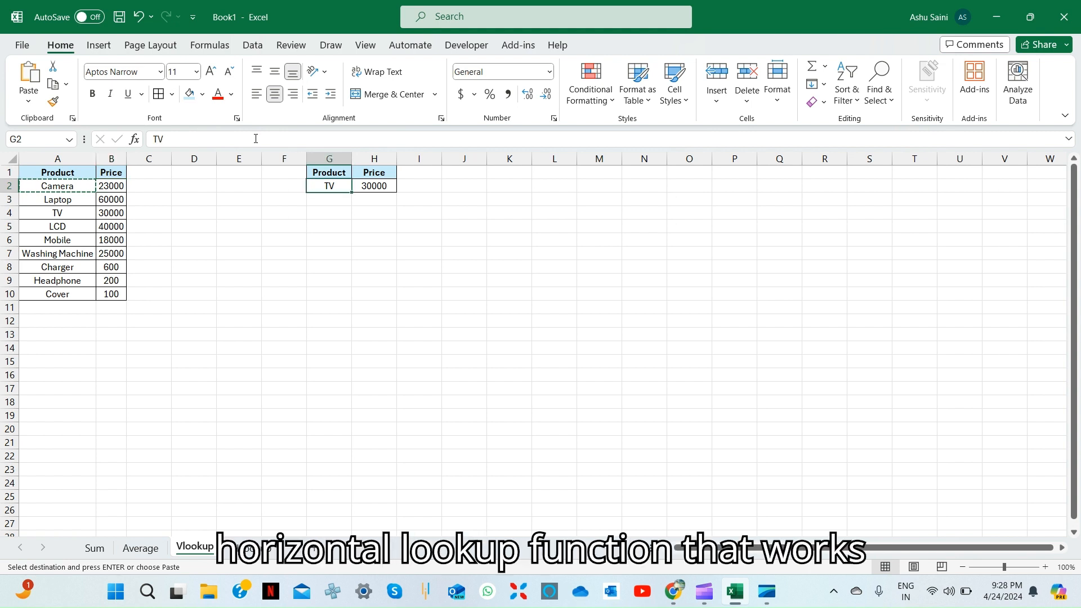
key(ctrl+v)
key(Right)
key(Left)
key(Right)
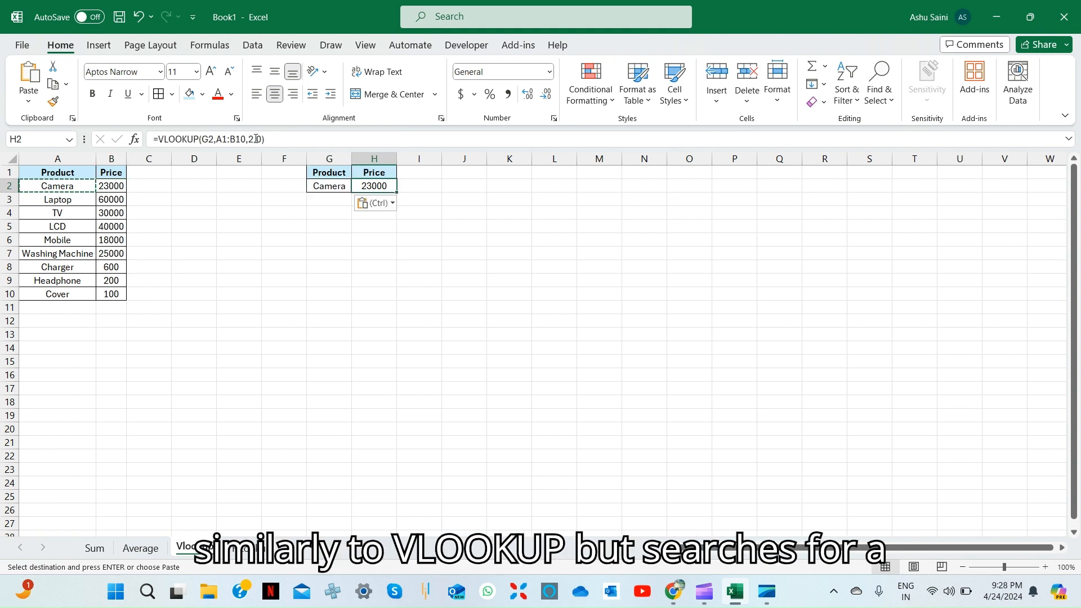
On the HLookup sheet, review the product table and go to the Price cell D8
key(ctrl+Page_Down)
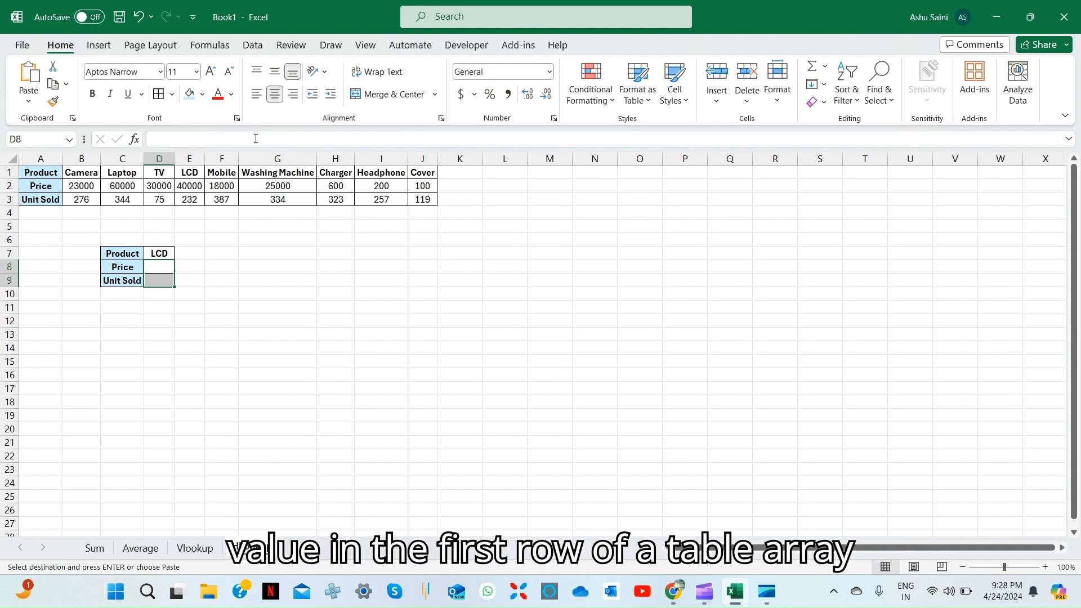
key(Left)
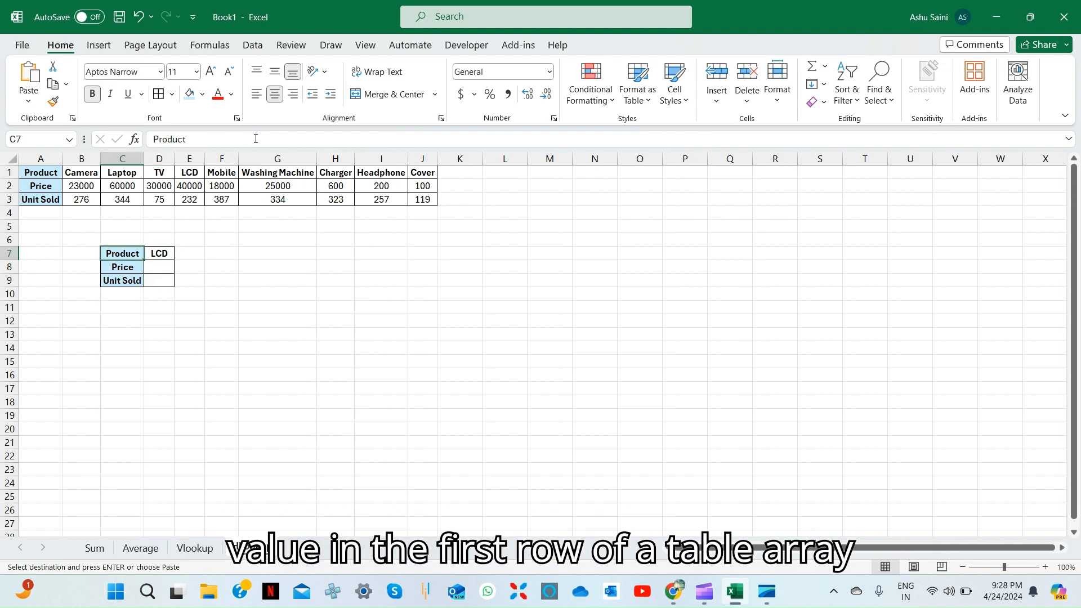
key(ctrl+Up)
key(Left)
key(Up)
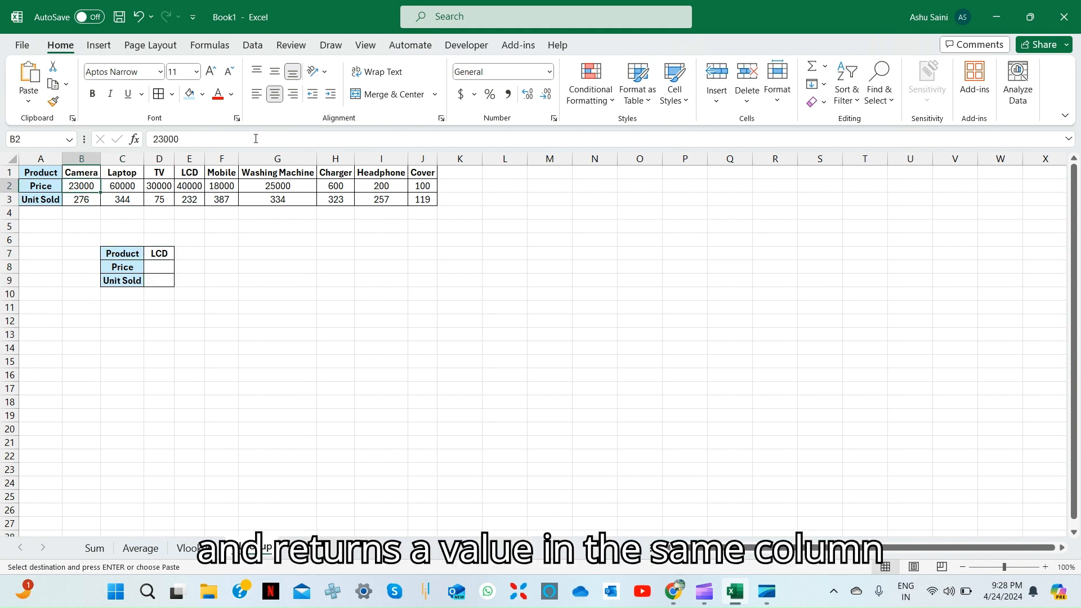
key(Right)
key(Down)
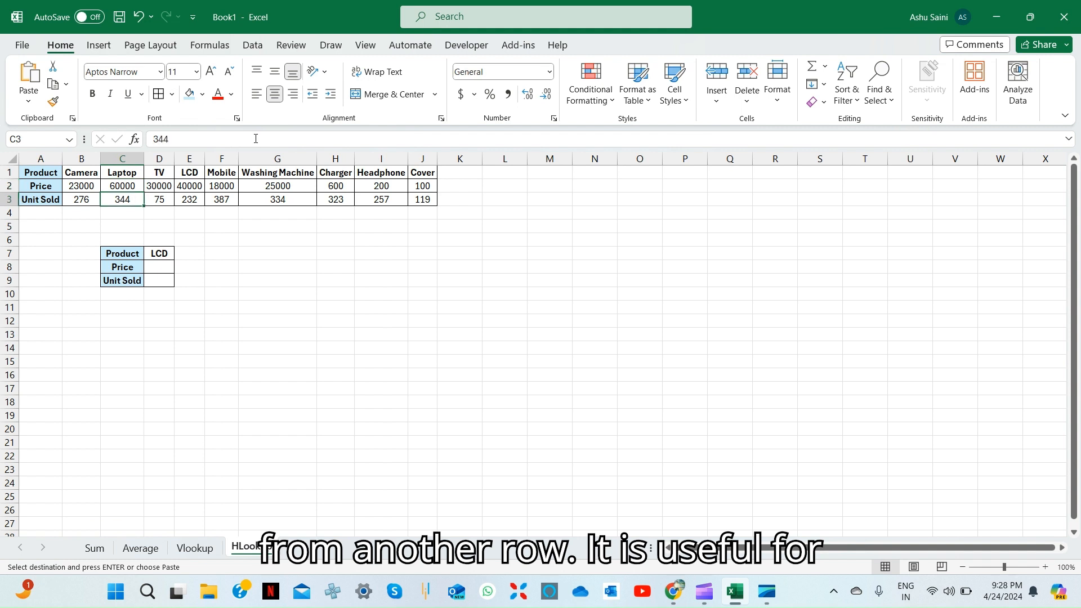
key(Down)
key(ctrl+Down)
key(Down)
key(Right)
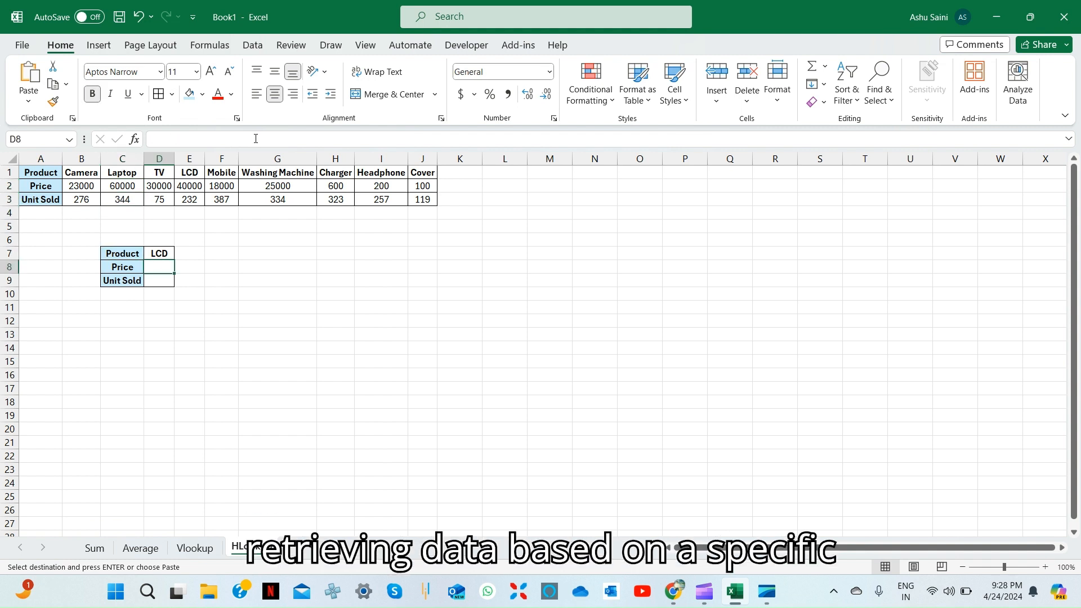
Enter =HLOOKUP(D7,A1:J3,2,0) in D8, returning LCD's price of 40000
text(=hl)
key(Tab)
key(Up)
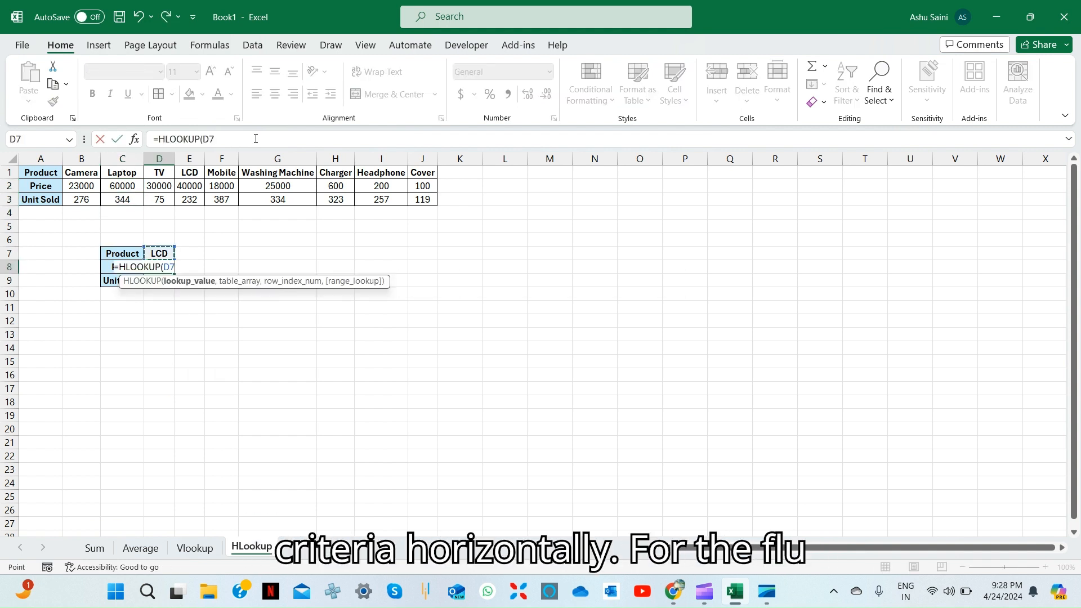
text(,)
key(Up)
key(ctrl+Up)
key(ctrl+Left)
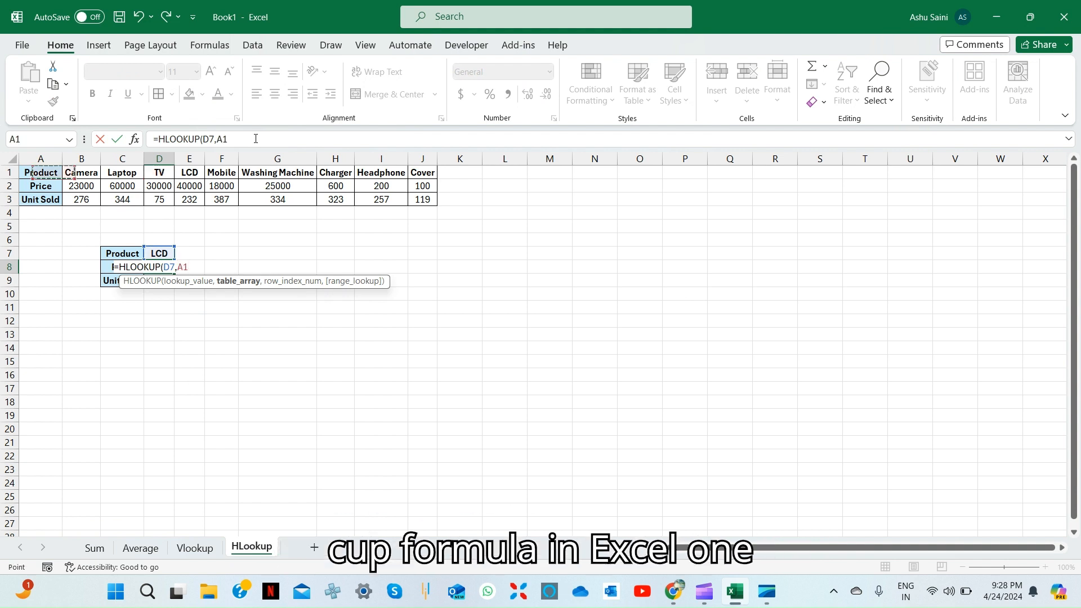
key(ctrl+shift+Right)
key(ctrl+shift+Down)
text(,2,0)
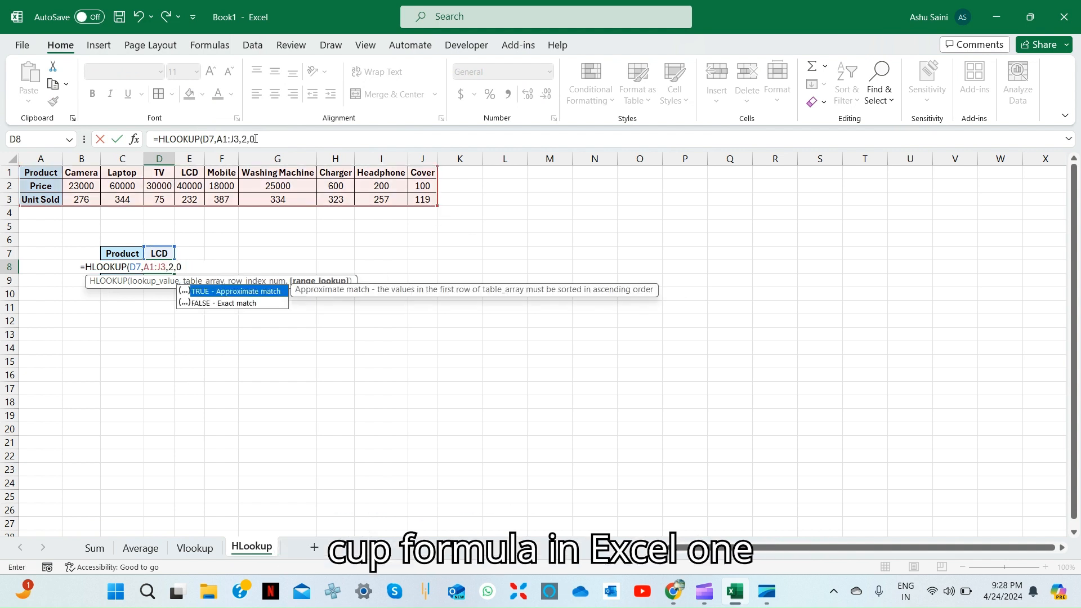
key(Return)
key(F2)
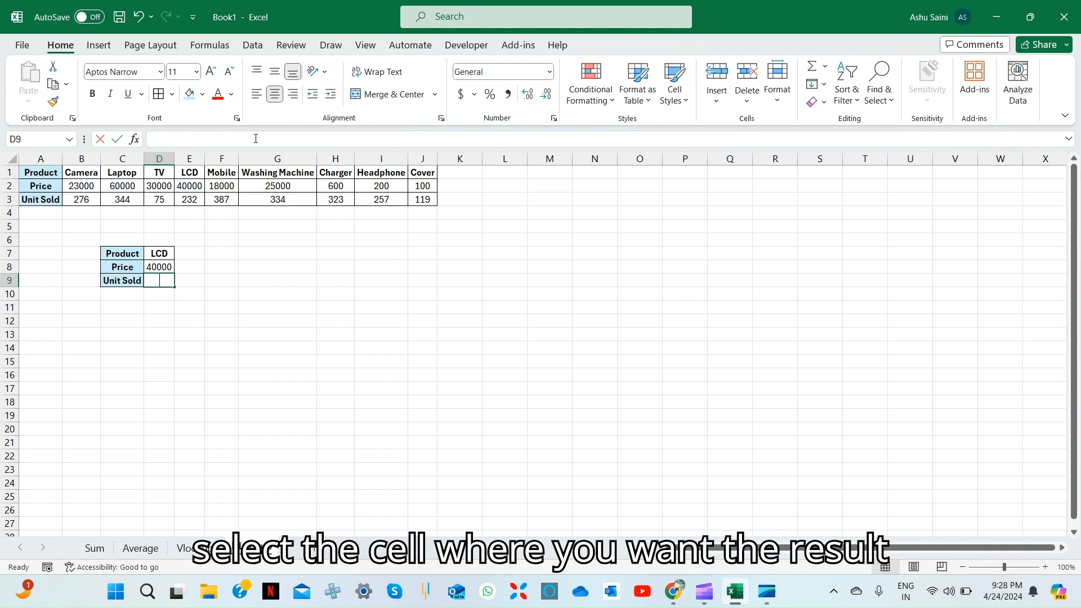
Replace a mistaken VLOOKUP with an HLOOKUP in D9 on D7 over A1:J3
text(=vl)
key(Tab)
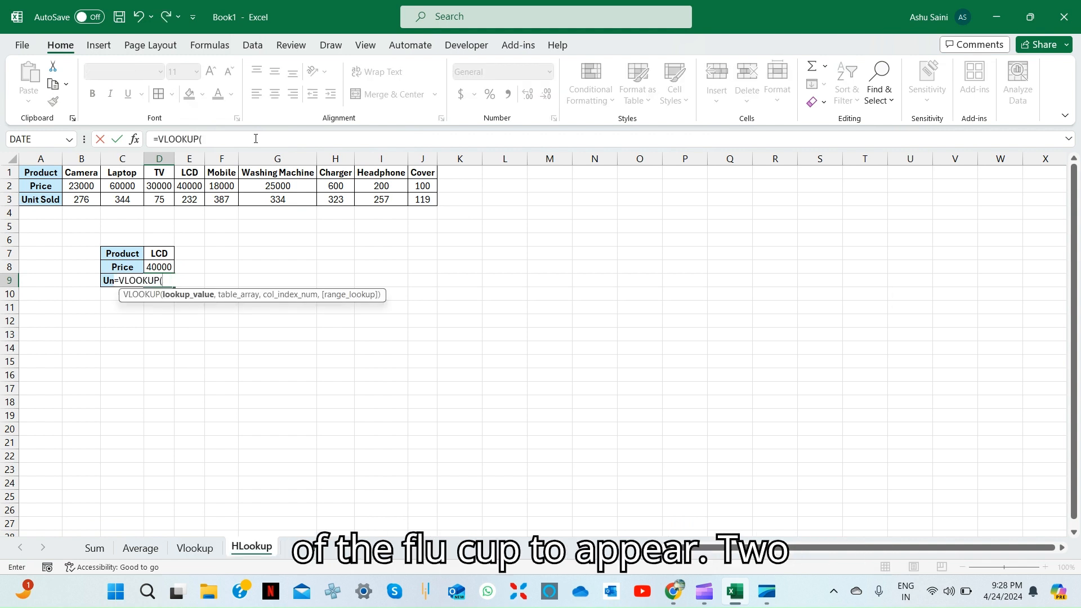
key(Escape)
text(=)
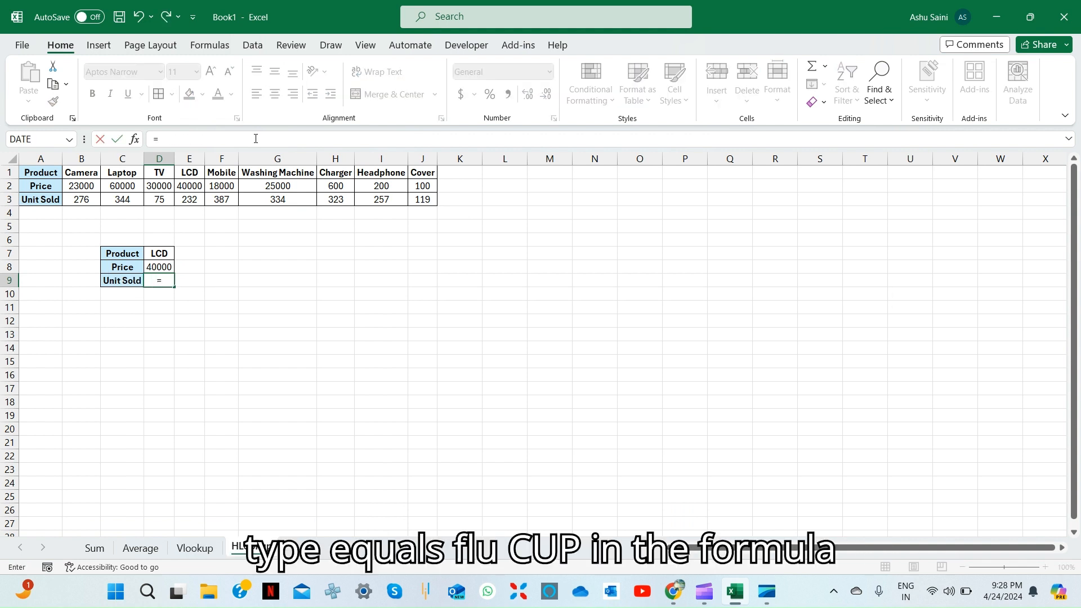
text(hl)
key(Tab)
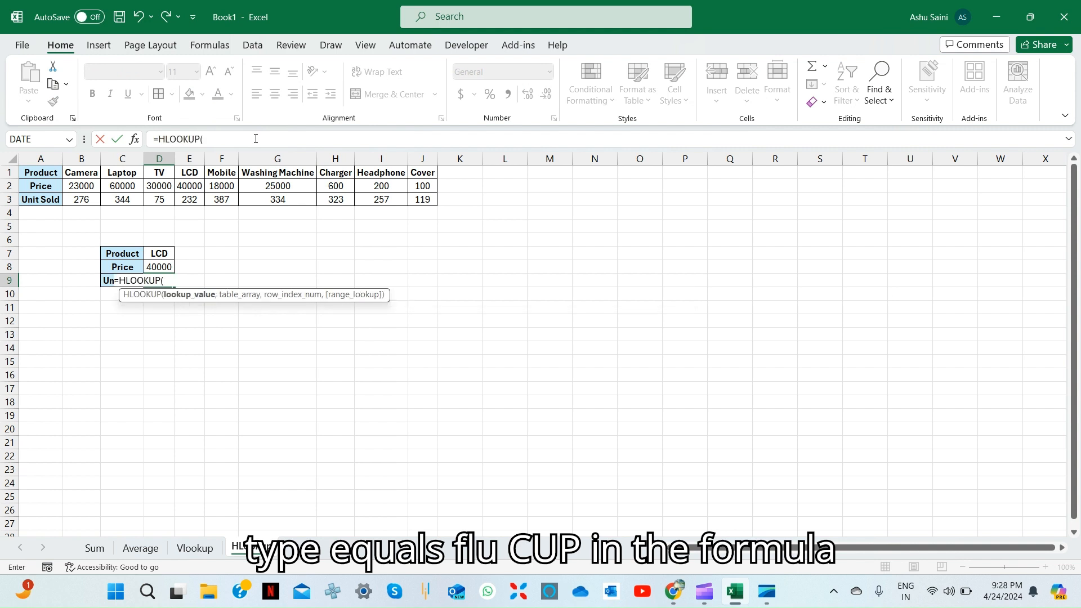
key(Up)
key(Up)
text(,)
key(Up)
key(Up)
key(Up)
key(Up)
key(Up)
key(Up)
key(Up)
key(Up)
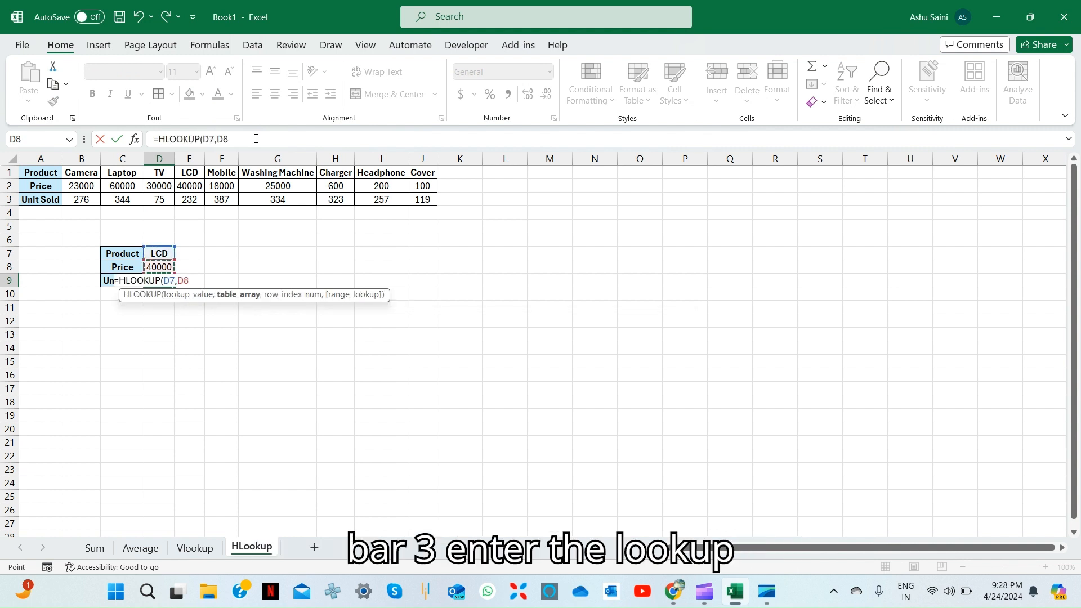
key(Left)
key(Left)
key(Left)
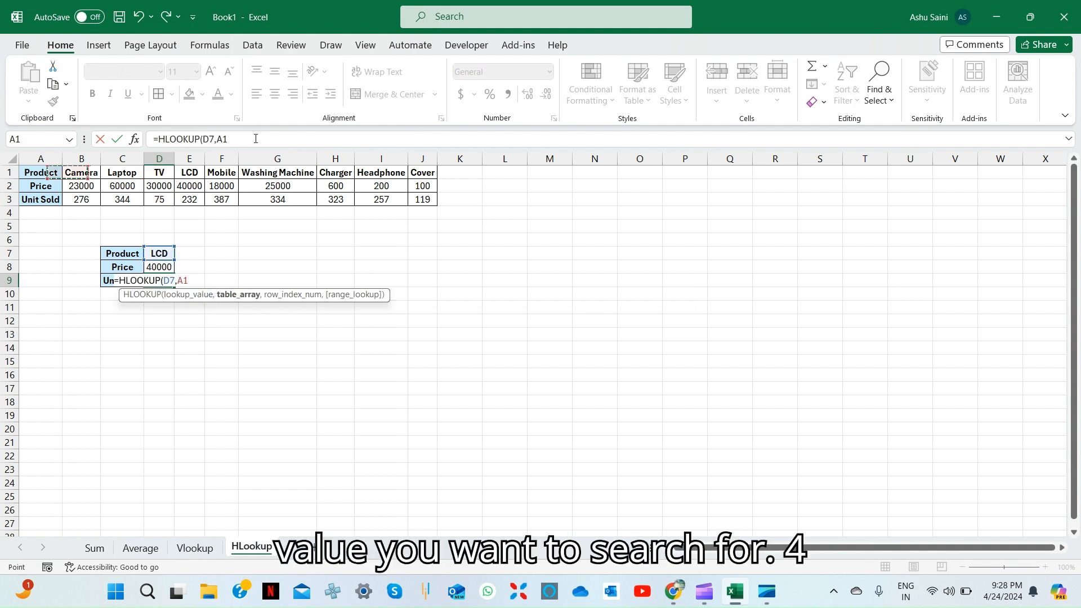
key(ctrl+shift+Down)
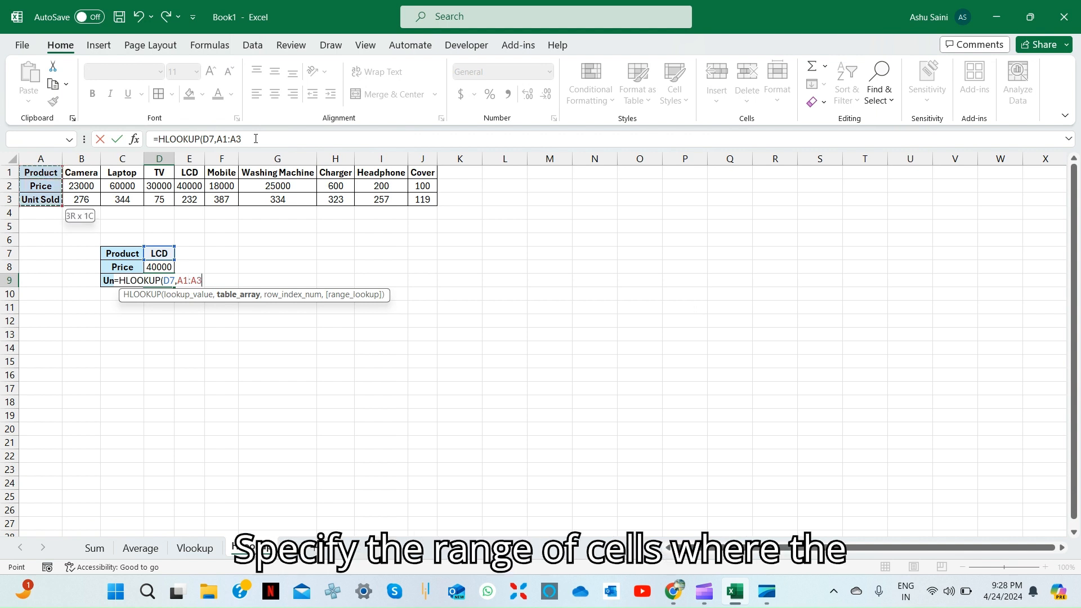
key(ctrl+shift+Right)
Finish the formula with row 3 and FALSE exact match, returning 232 units sold
text(,)
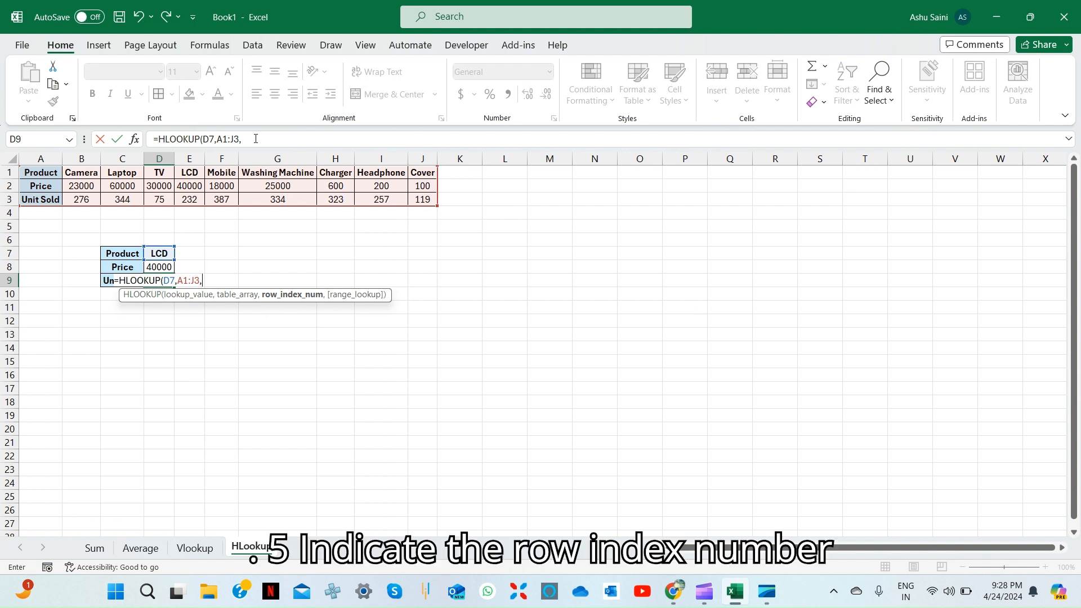
text(3)
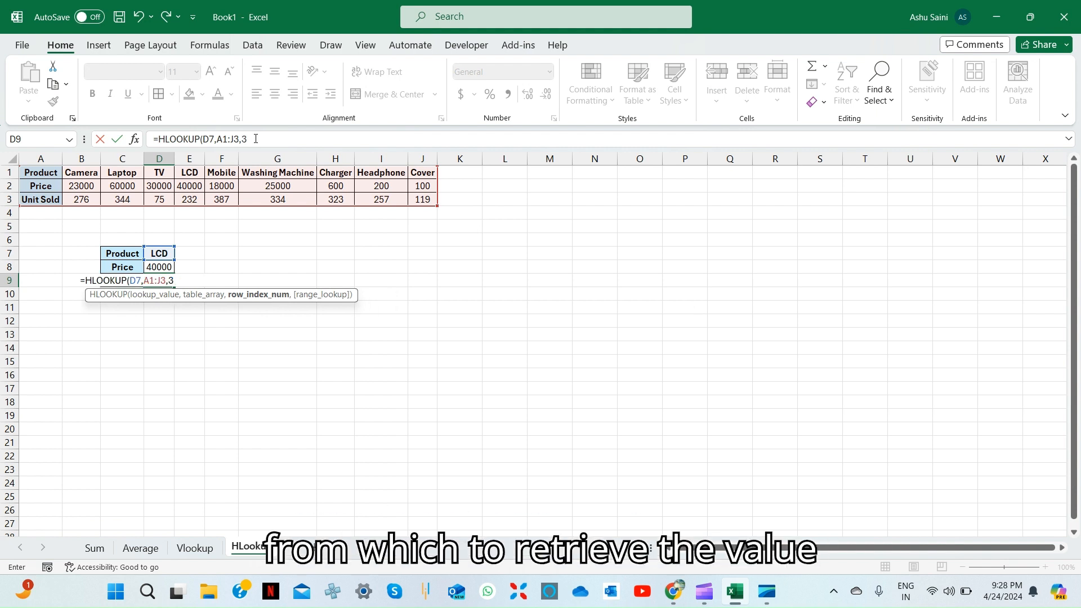
text(,f)
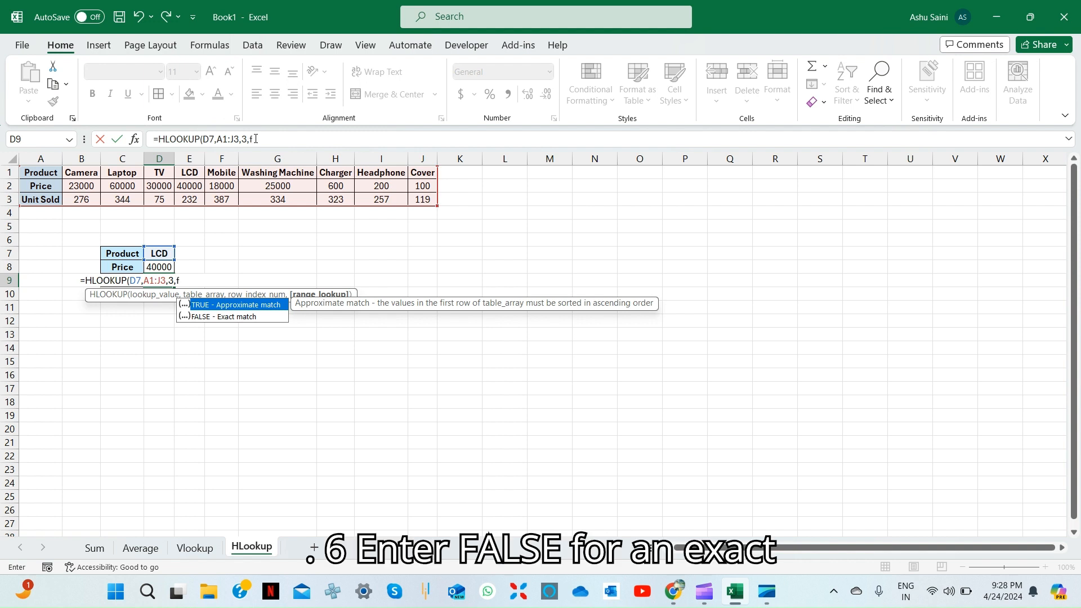
text(als)
text(e)
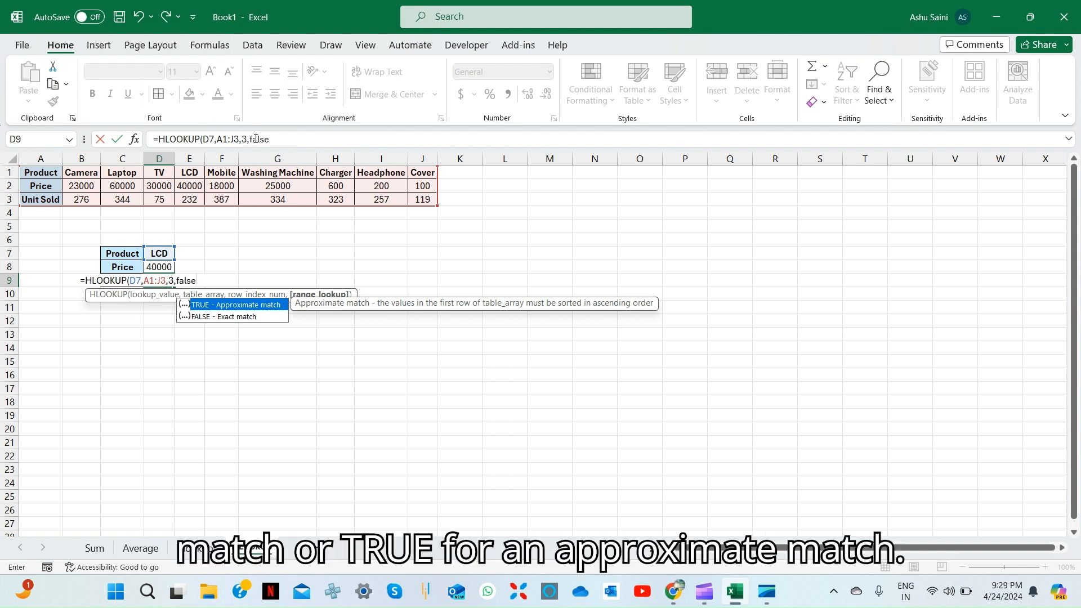
key(Down)
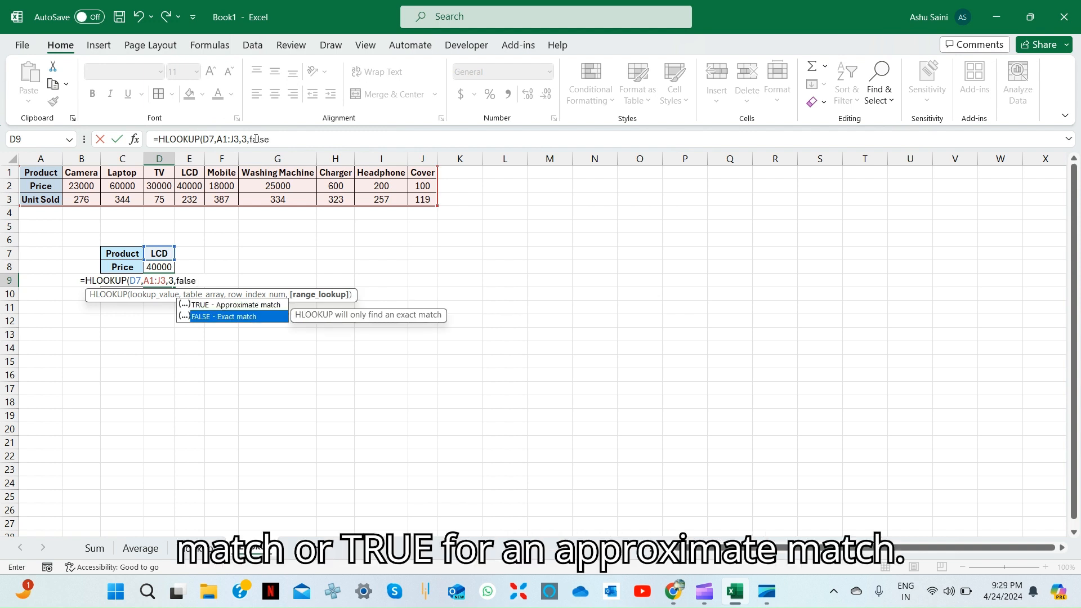
key(Tab)
text())
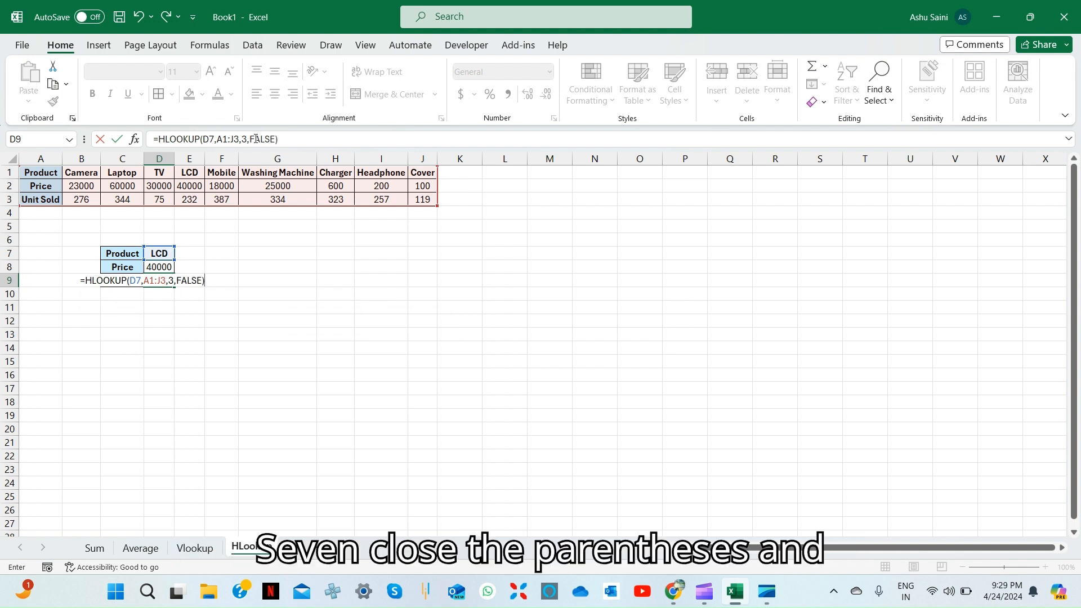
key(Return)
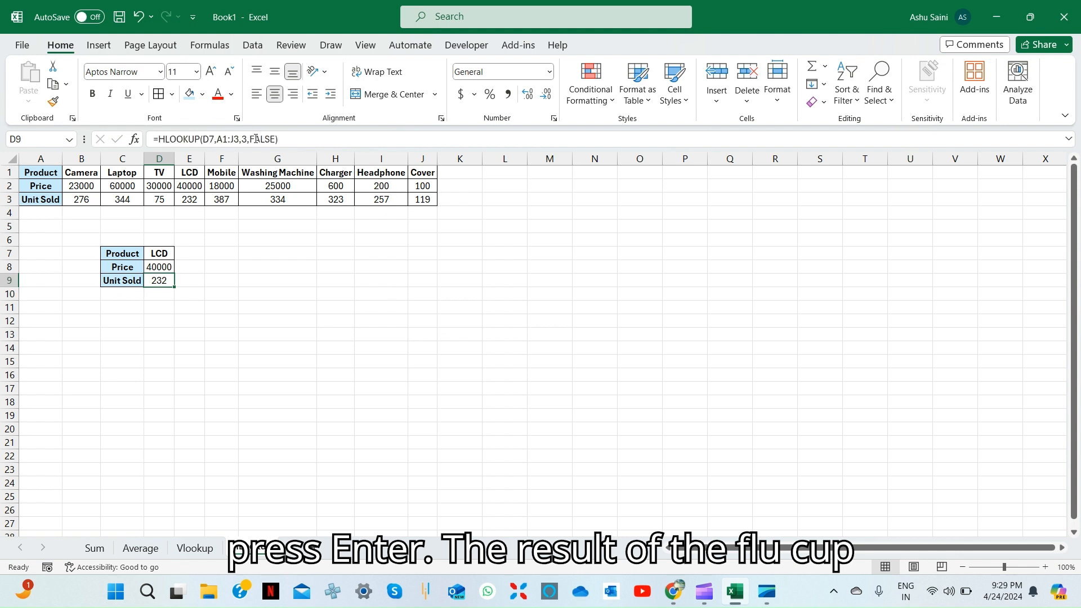
Copy TV from D1 into the lookup cell D7, updating results to 30000 and 75 units
key(Up)
key(Up)
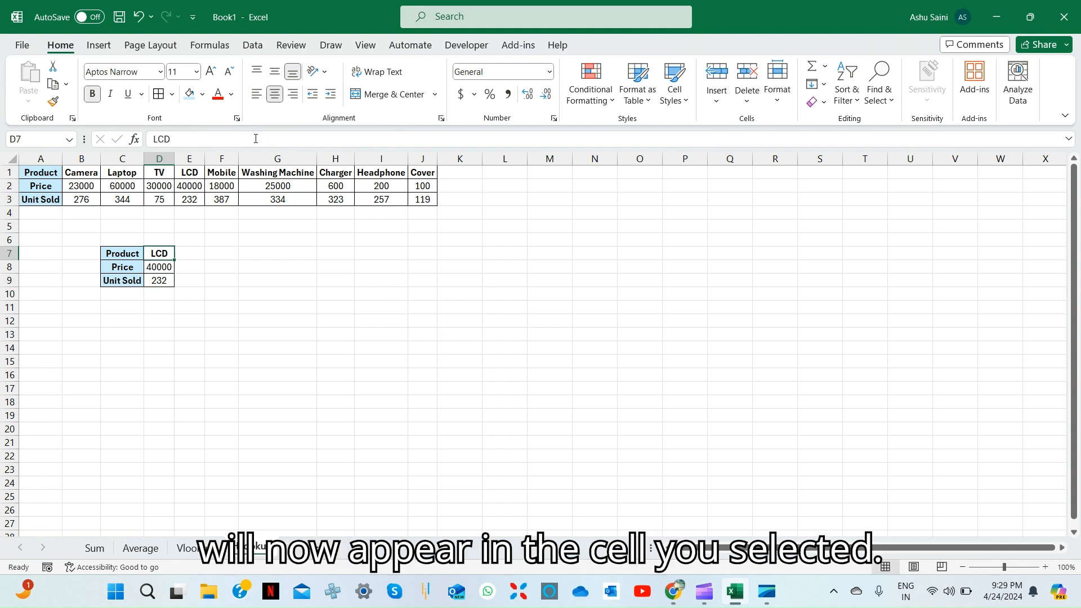
key(Up)
key(Up)
key(Up)
key(Up)
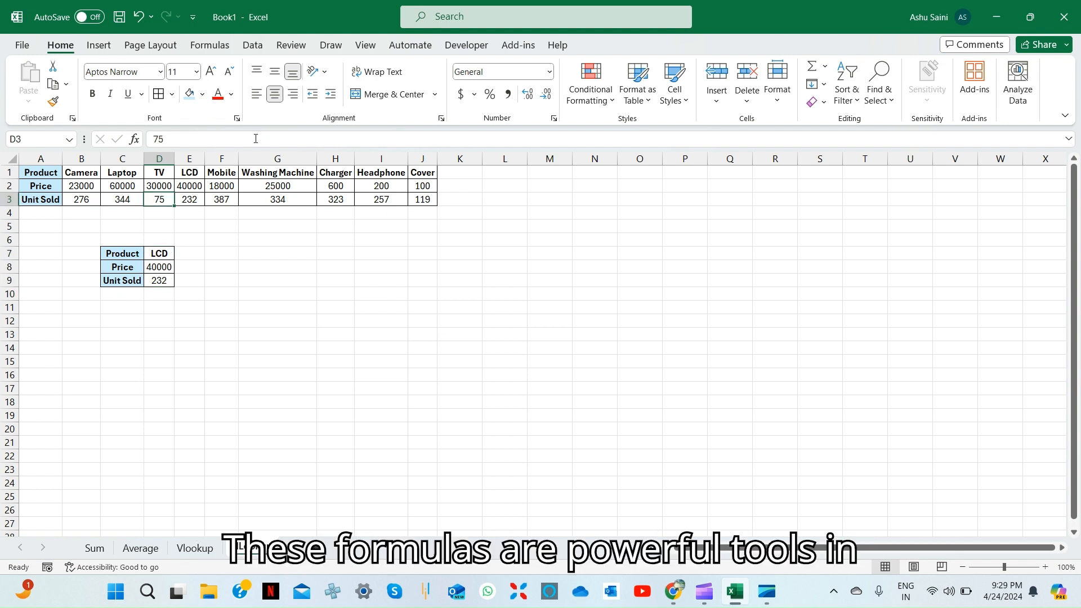
key(ctrl+c)
key(Down)
key(Down)
key(Down)
key(Down)
key(Down)
key(Down)
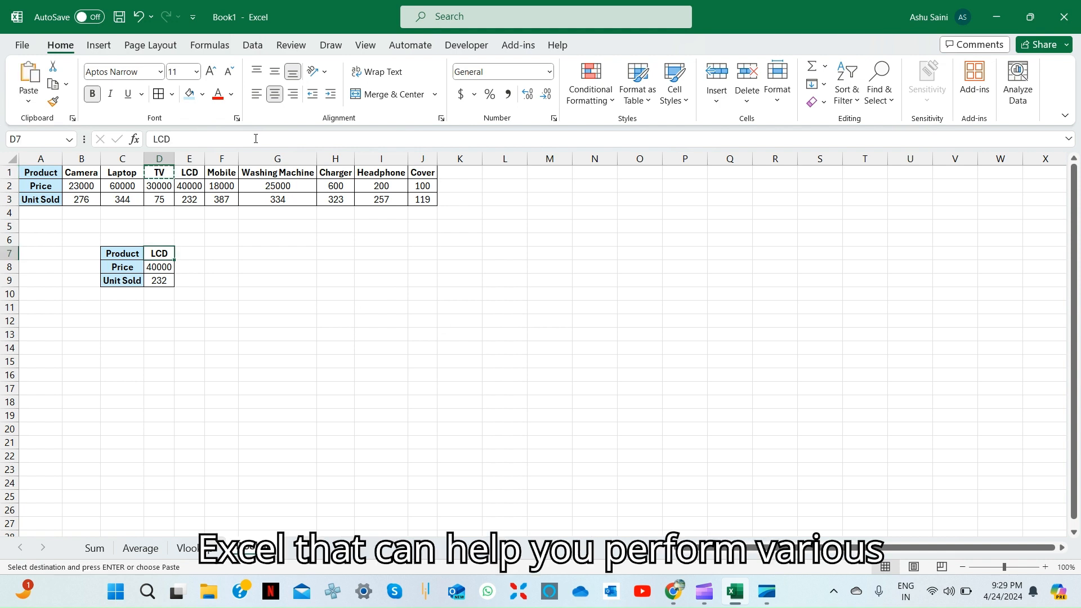
key(Down)
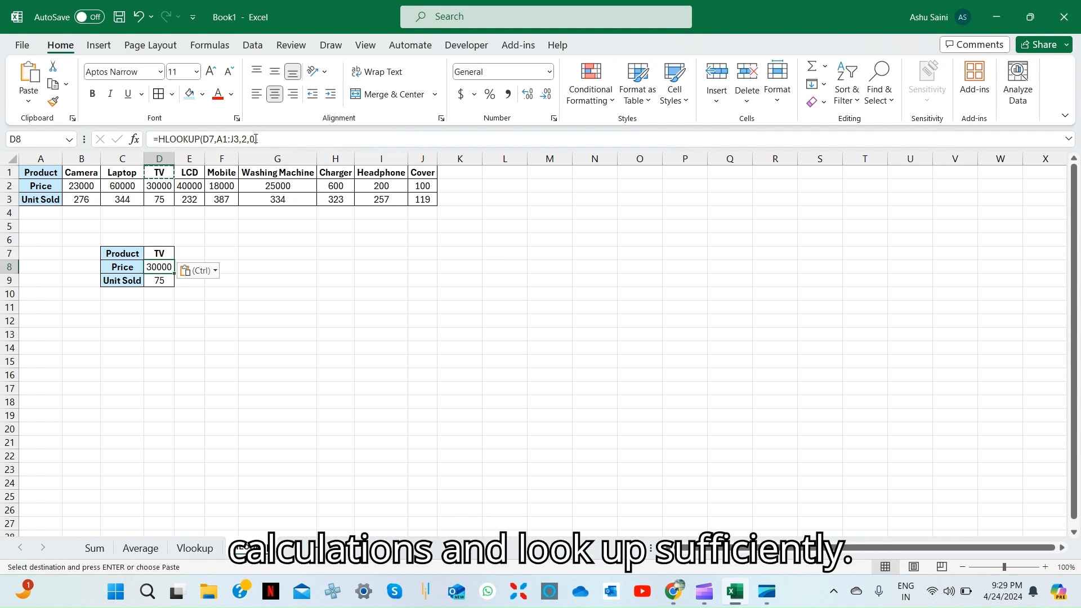